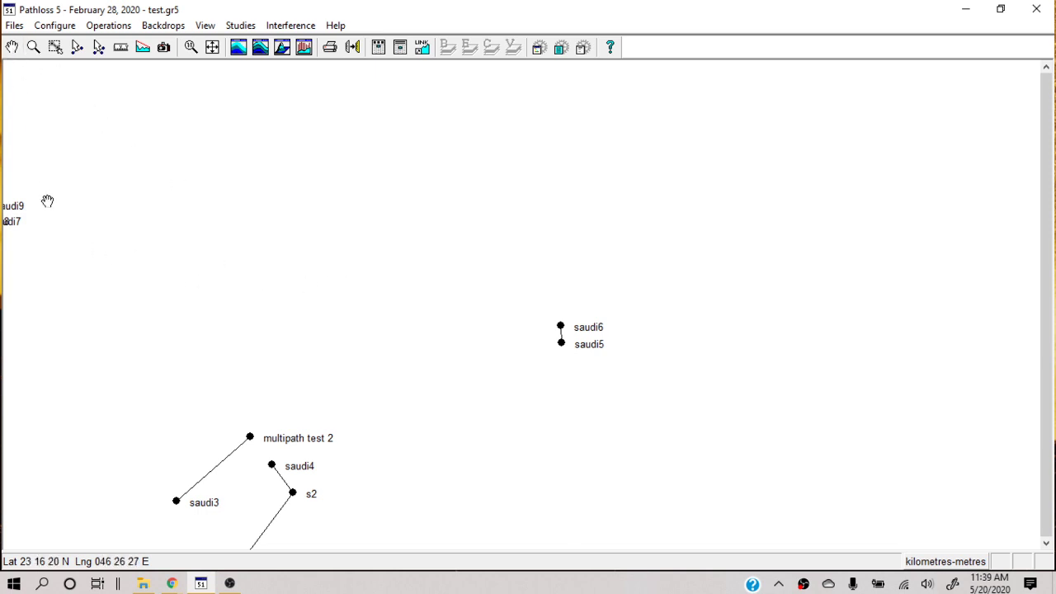
Drag the test.gr5 map until the saudi9/saudi7 cluster sits mid-window.
left_click_drag(47, 203, 493, 239)
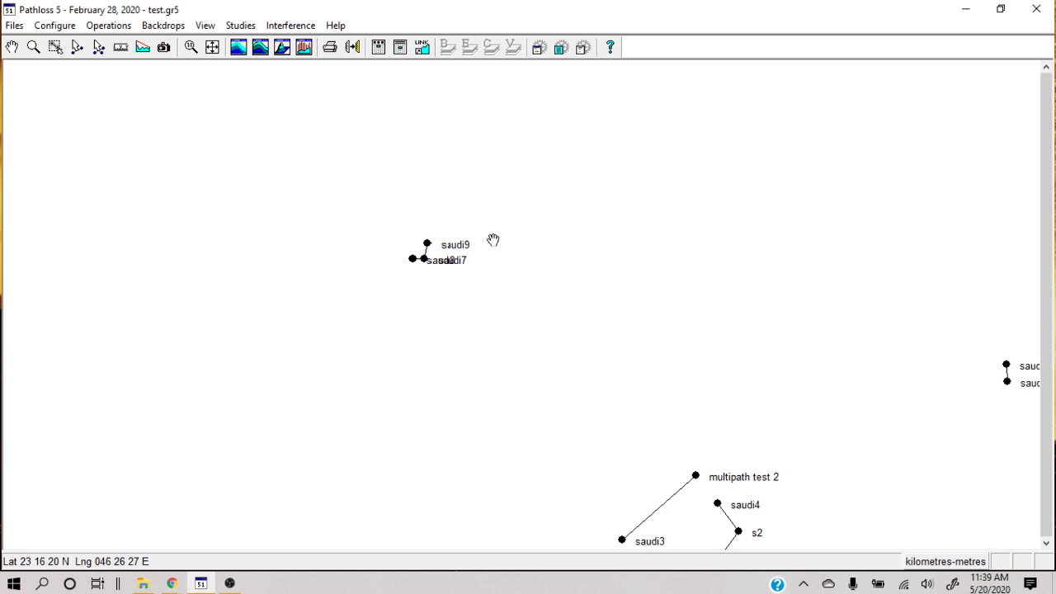
left_click_drag(493, 240, 521, 304)
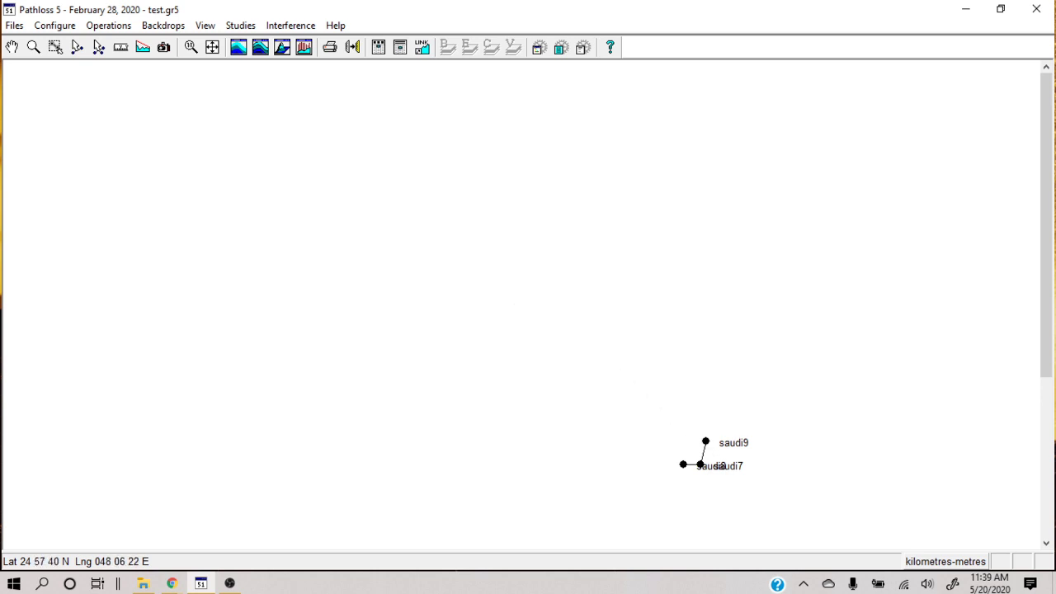
mouse_move(1046, 223)
left_mouse_down()
mouse_move(1046, 245)
mouse_move(1046, 223)
left_mouse_up()
left_click_drag(786, 134, 574, 313)
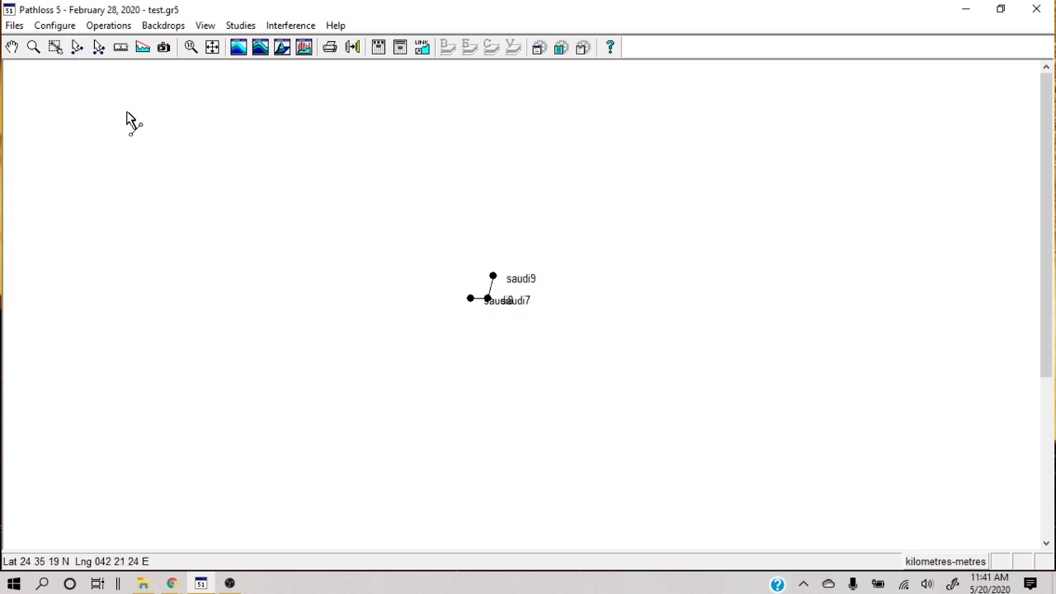
Switch to the YouTube Studio tab in Chrome and search the channel's videos for 'modify'.
left_click(172, 584)
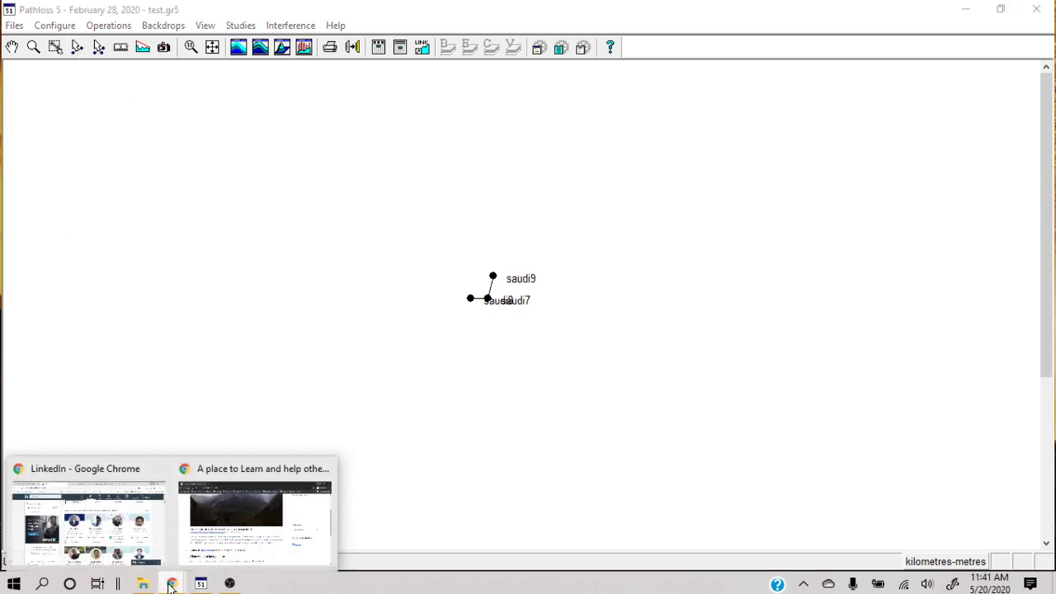
left_click(96, 526)
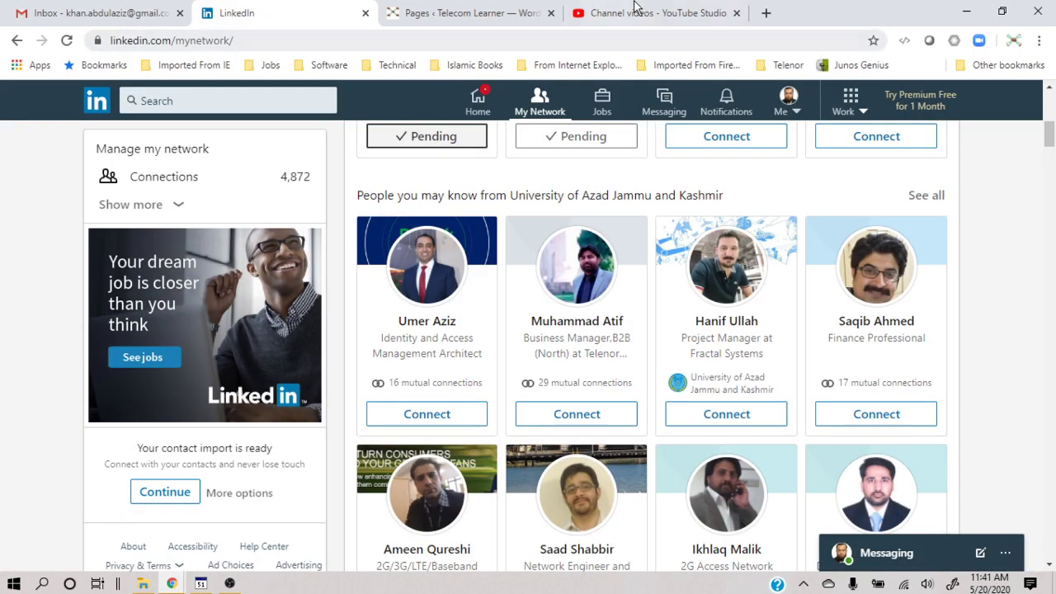
left_click(660, 14)
left_click(469, 105)
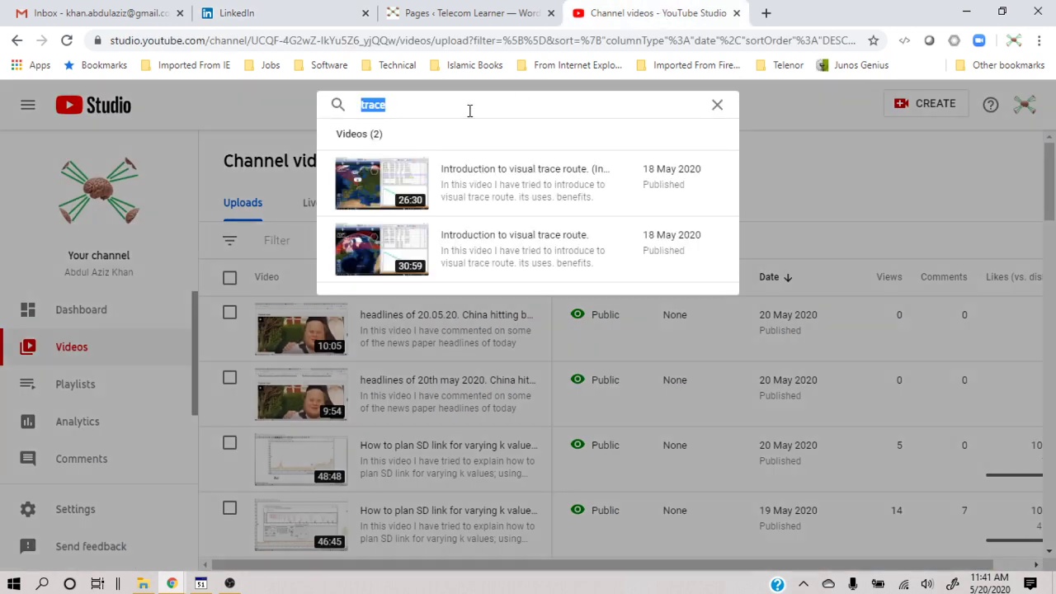
key("BackSpace")
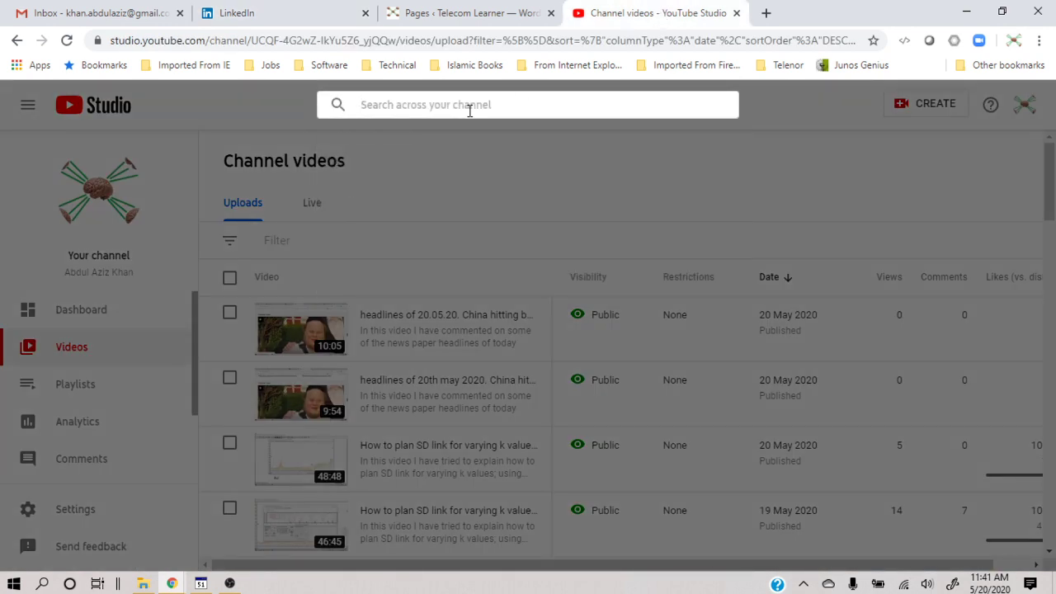
type("mo")
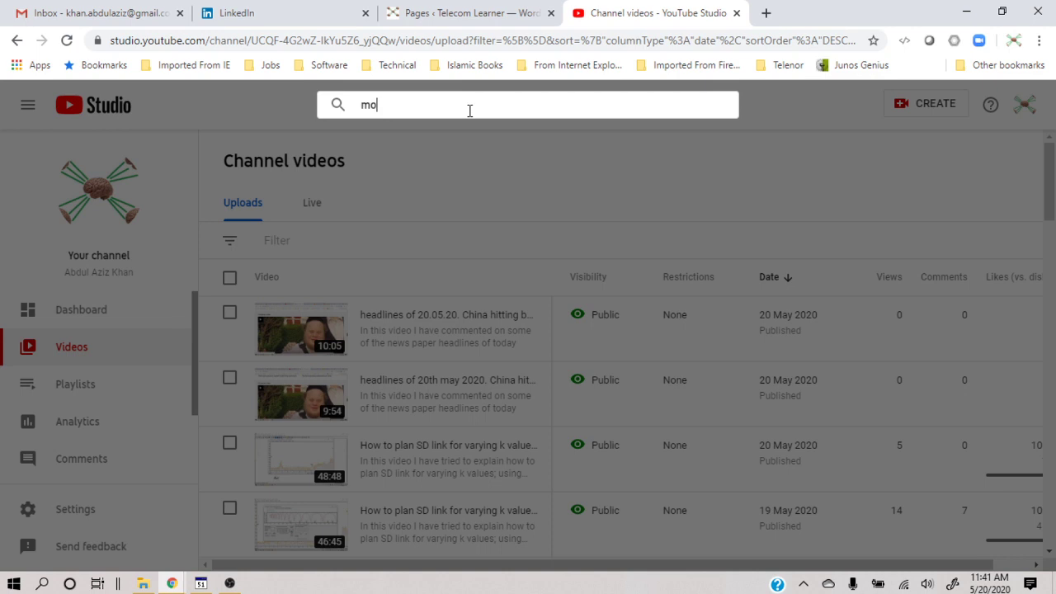
type("dify")
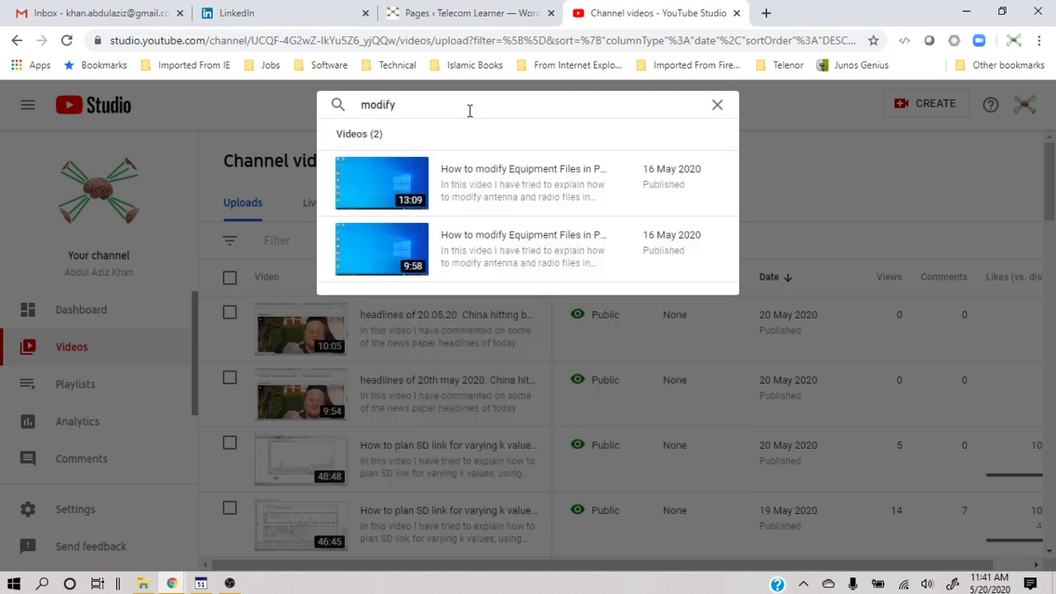
Open the 9:58 'How to modify Equipment Files in Path Loss' video on YouTube.
mouse_move(437, 248)
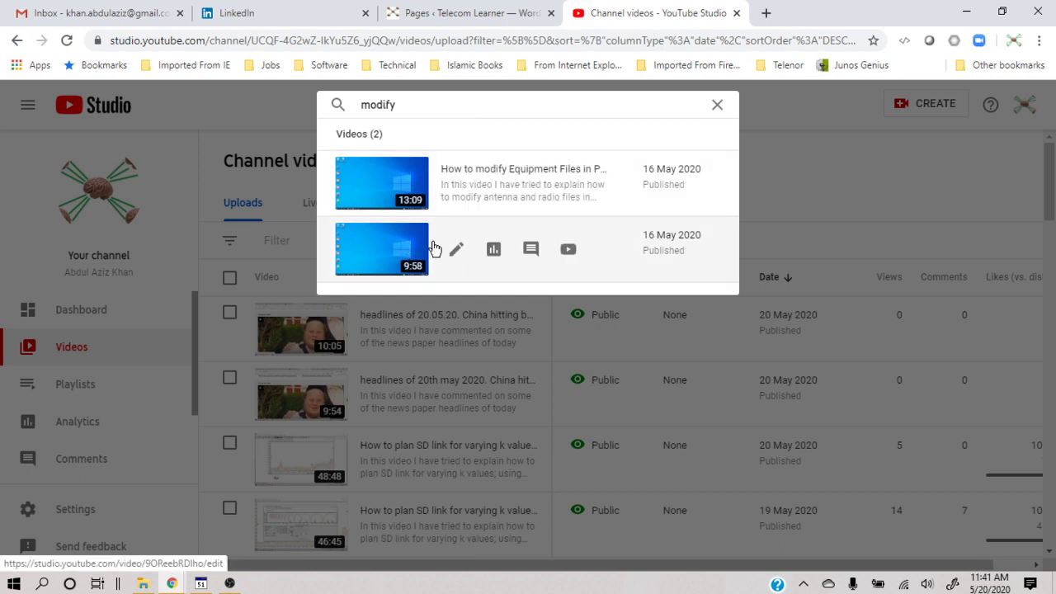
left_click(456, 252)
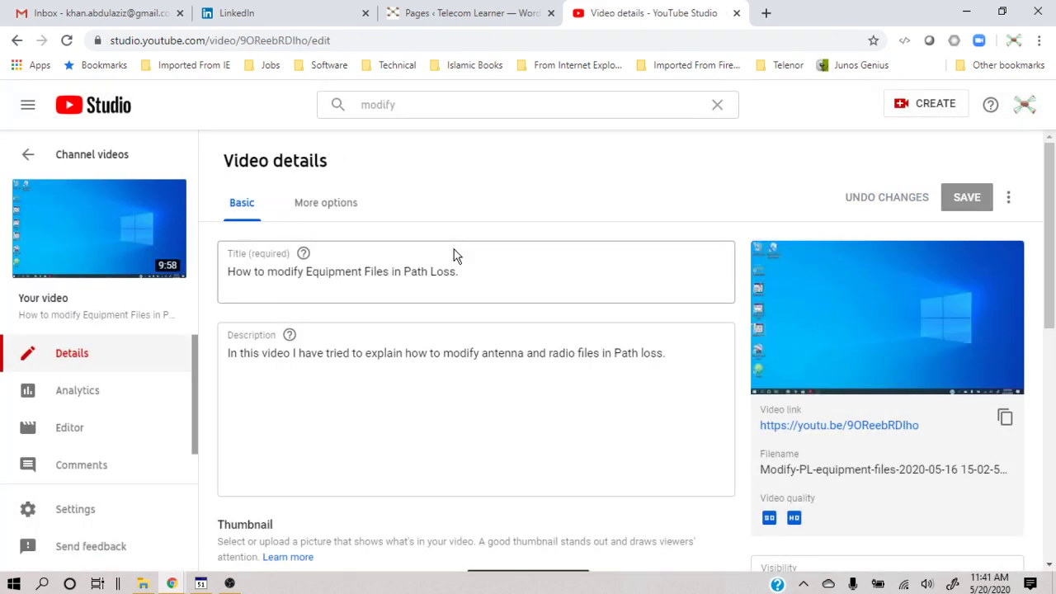
left_click(28, 156)
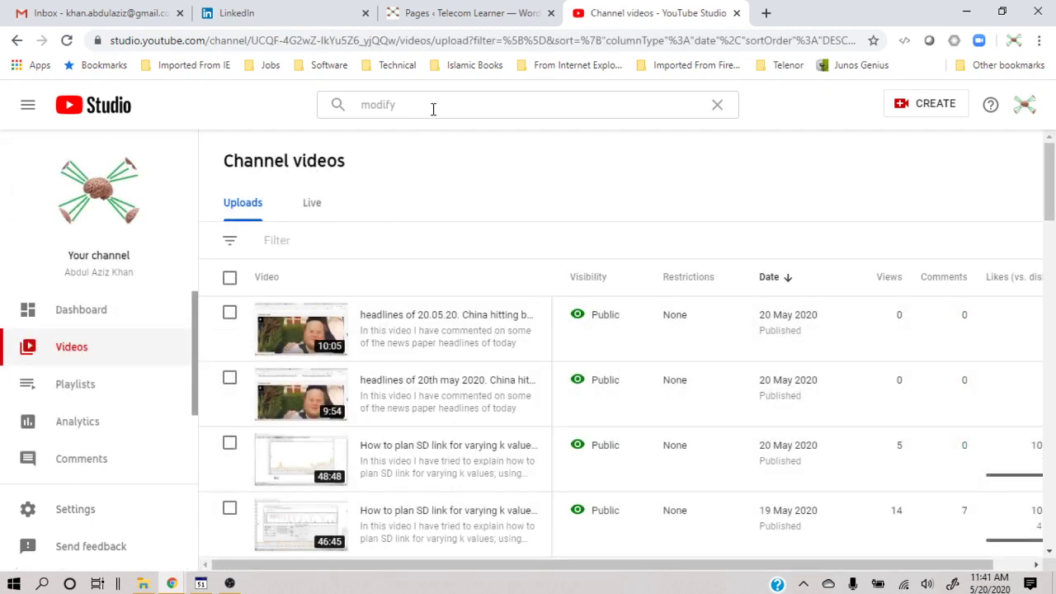
left_click(433, 109)
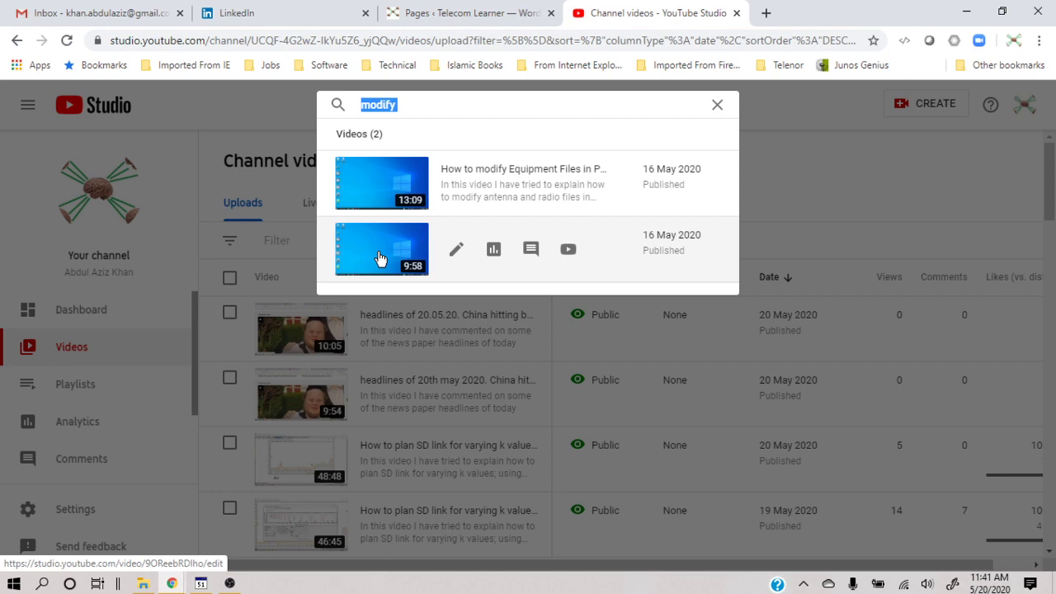
left_click(379, 257)
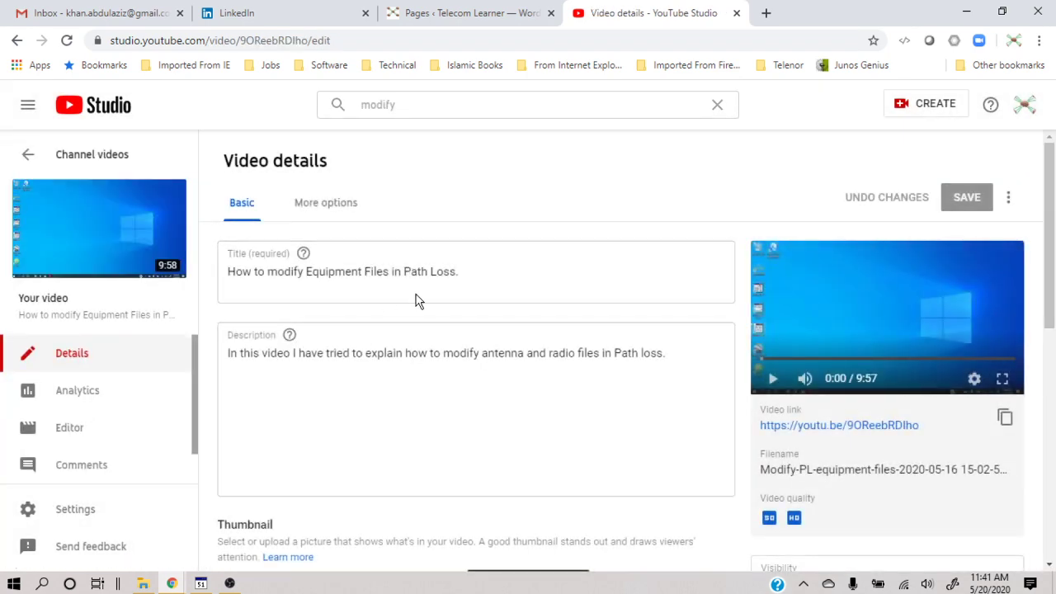
left_click(28, 159)
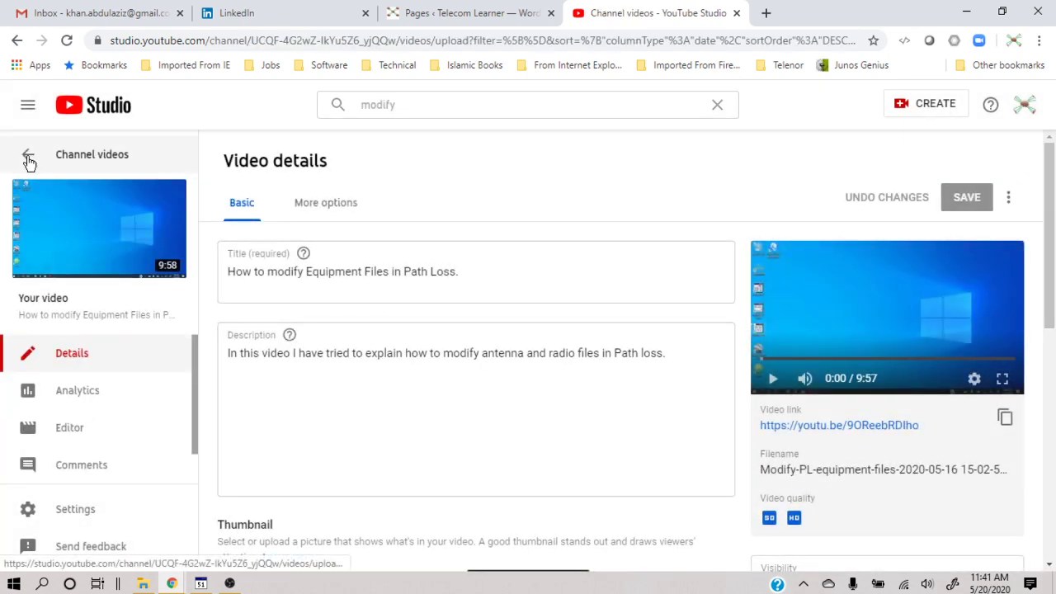
left_click(424, 104)
mouse_move(591, 264)
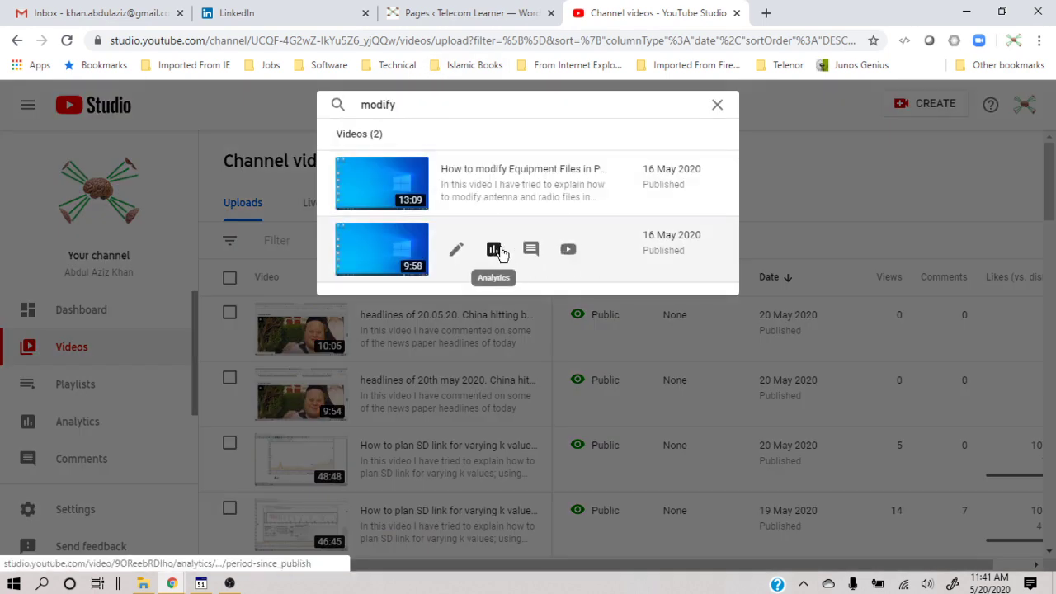
left_click(567, 248)
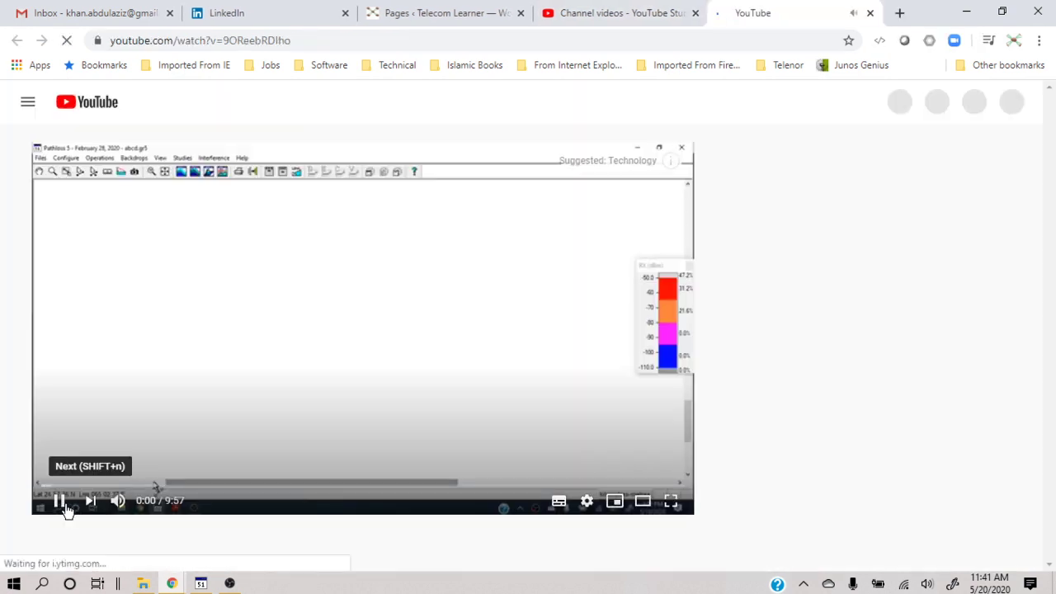
Pause the equipment-files tutorial, seek it to 5:30, then minimize Chrome.
left_click(60, 500)
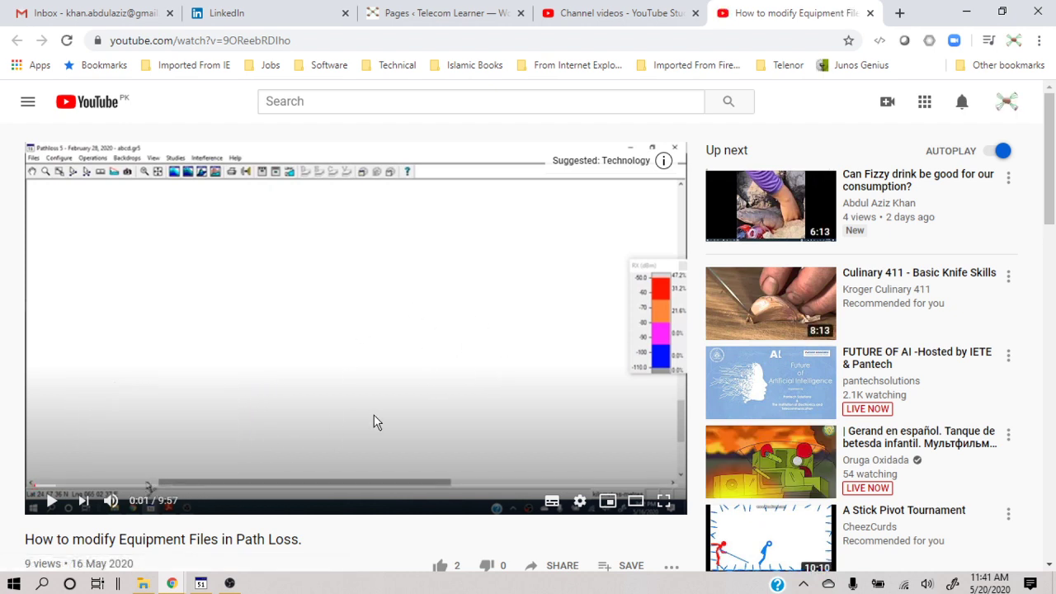
left_click(80, 486)
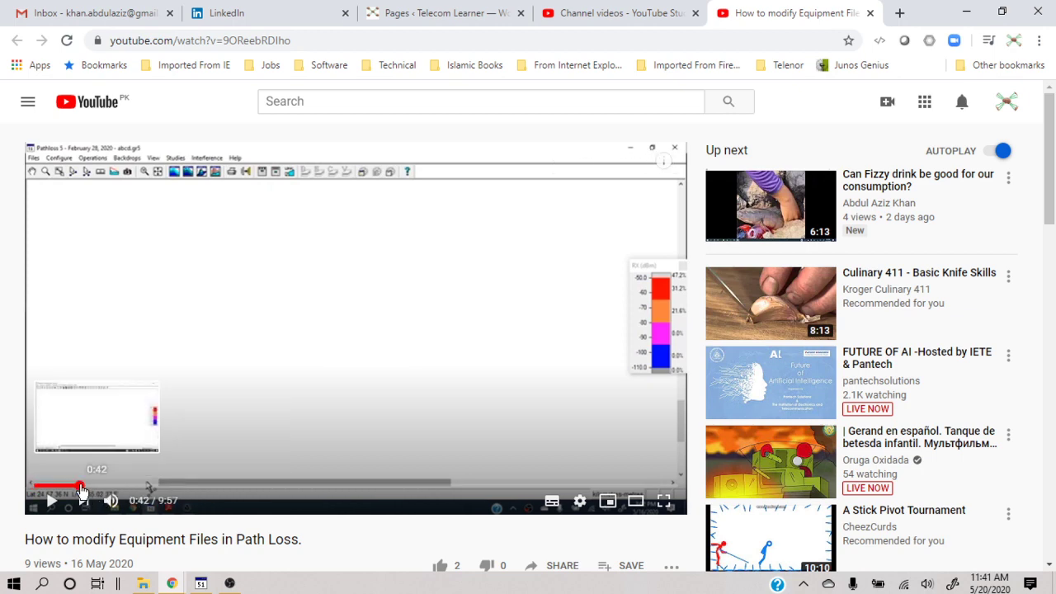
left_click(191, 487)
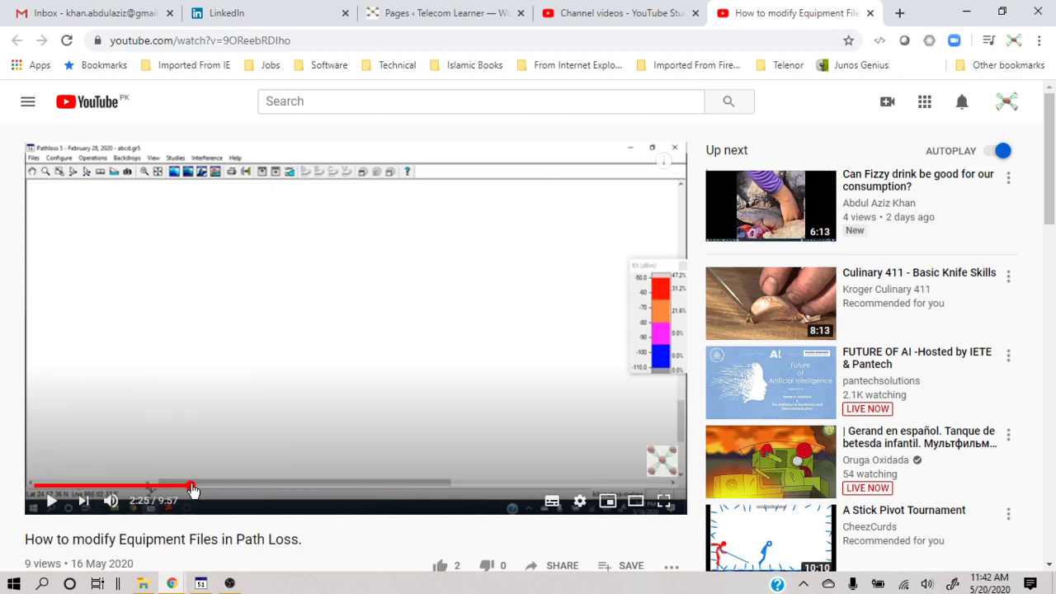
left_click(263, 486)
left_click(317, 486)
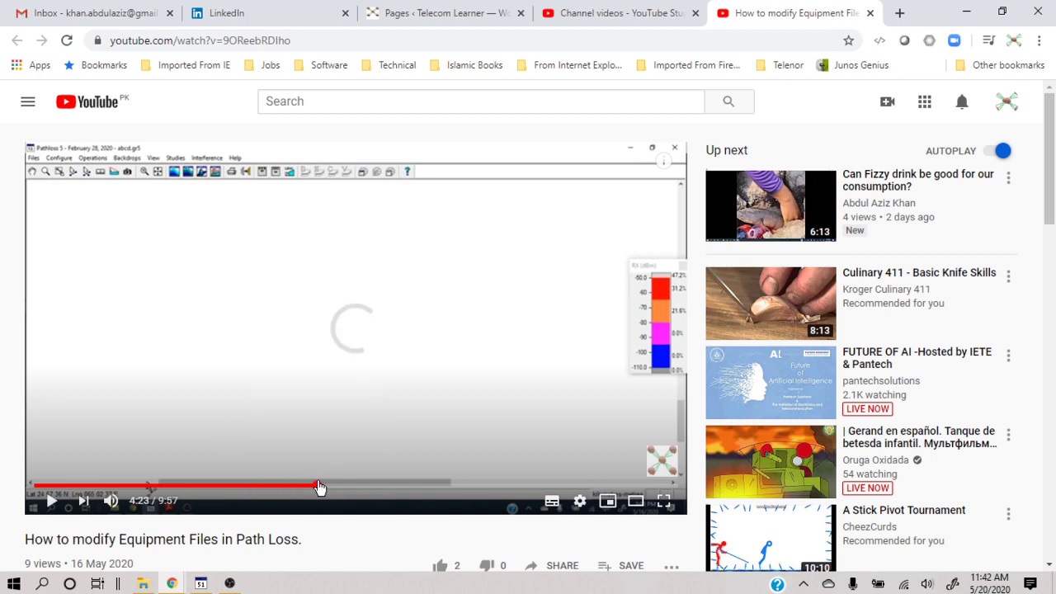
left_click(383, 488)
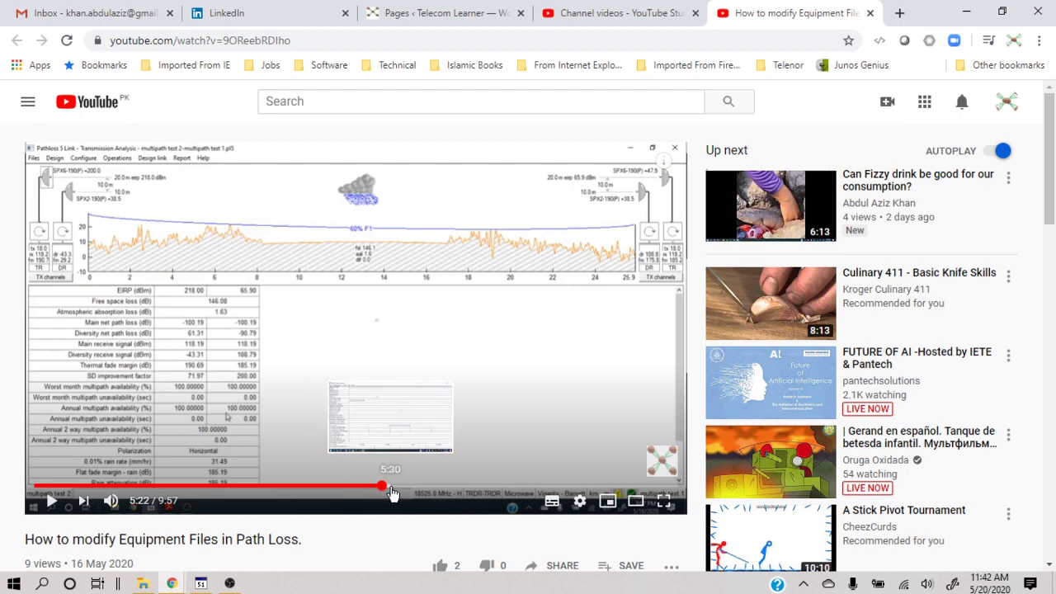
left_click(391, 492)
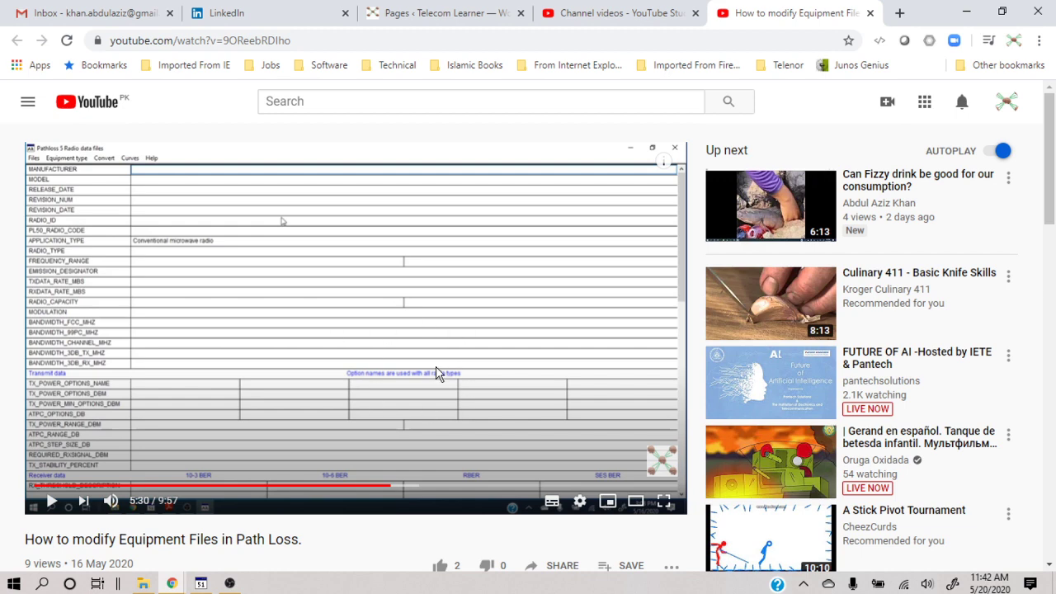
left_click(973, 8)
Minimize Pathloss, launch AntRad 5.1 from the desktop, then close it.
left_click(972, 7)
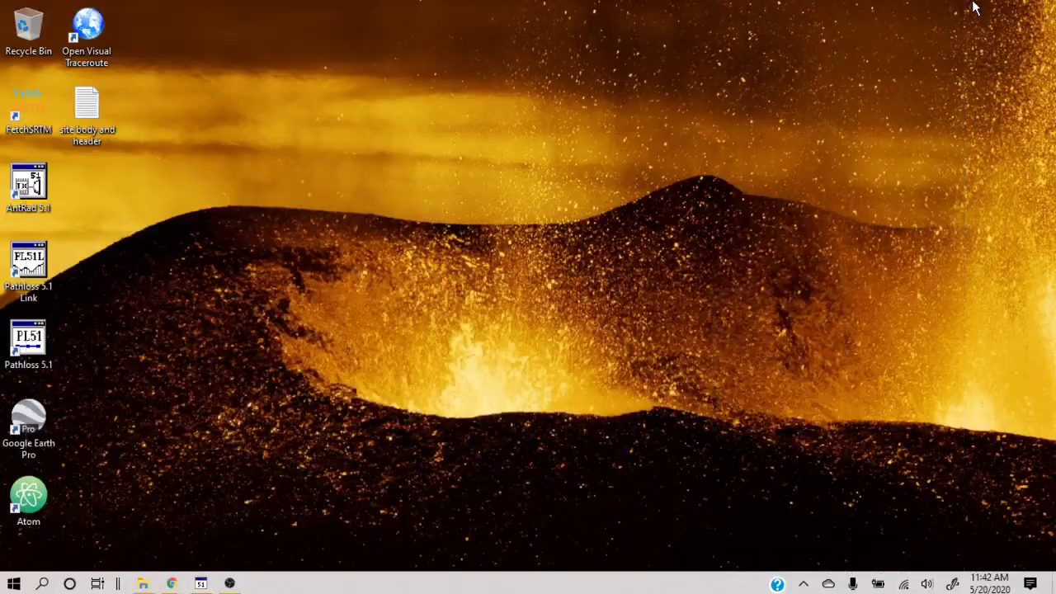
double_click(29, 206)
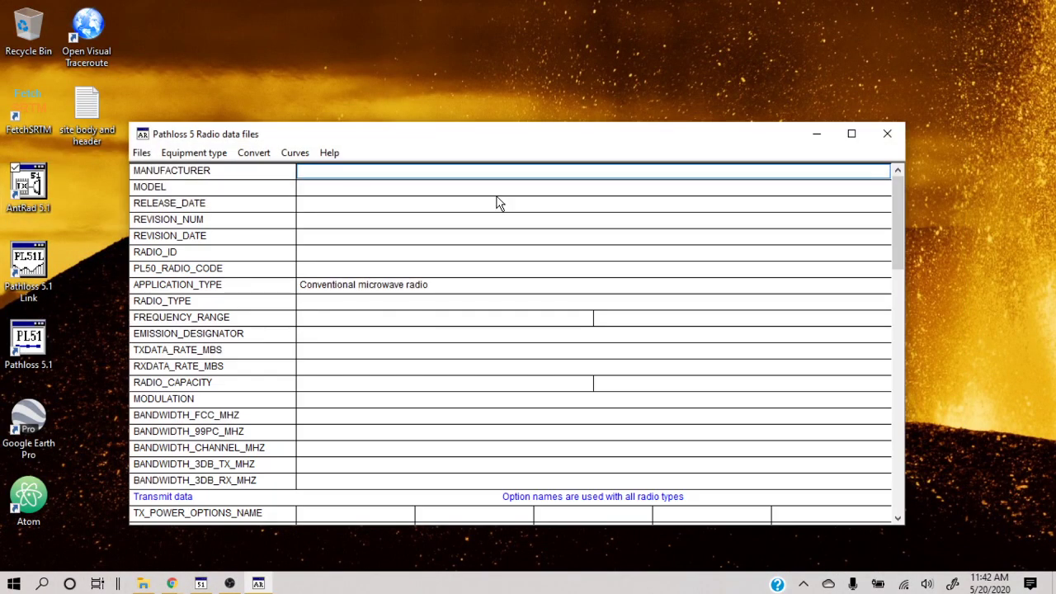
left_click(887, 134)
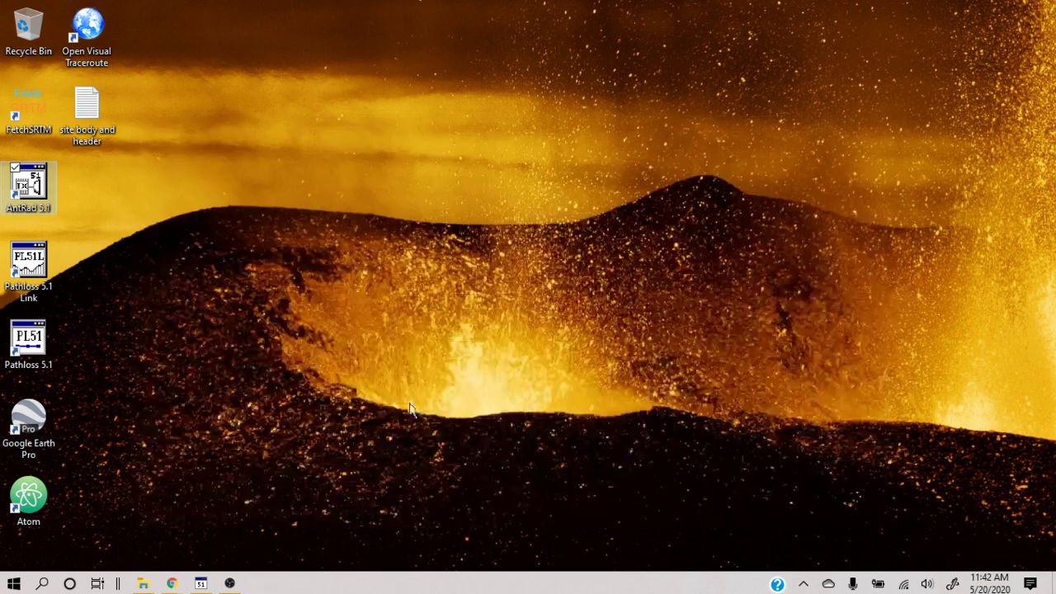
Check the tutorial still paused at 5:30, then minimize the browser again.
mouse_move(177, 585)
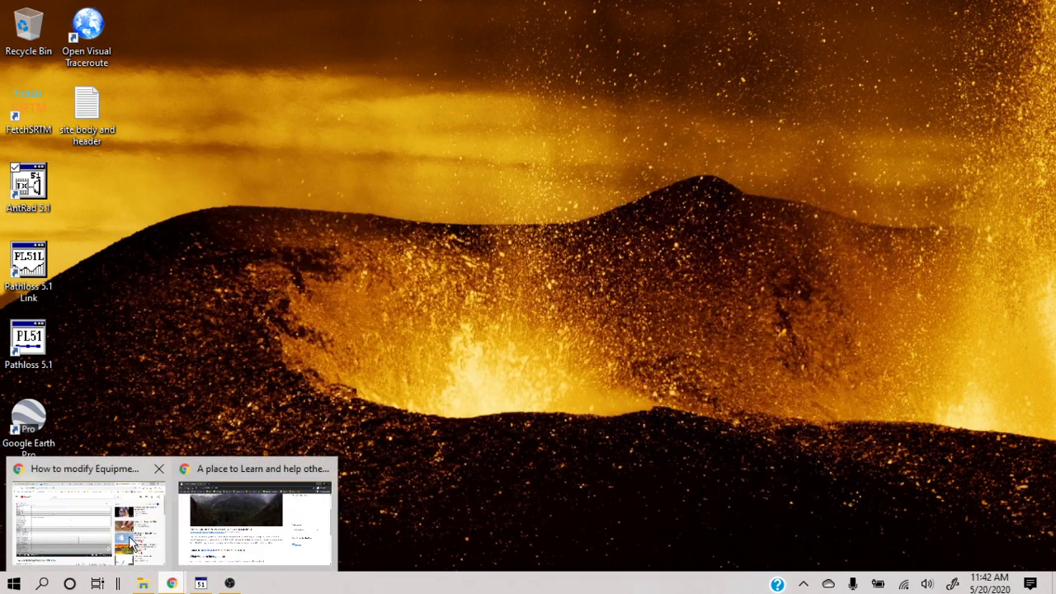
left_click(88, 516)
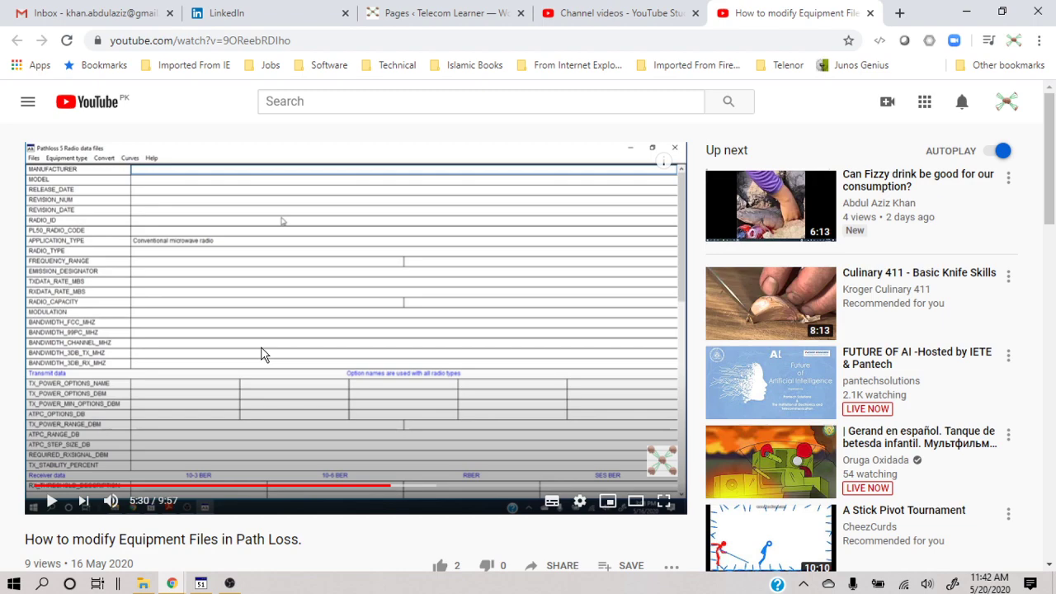
left_click(966, 14)
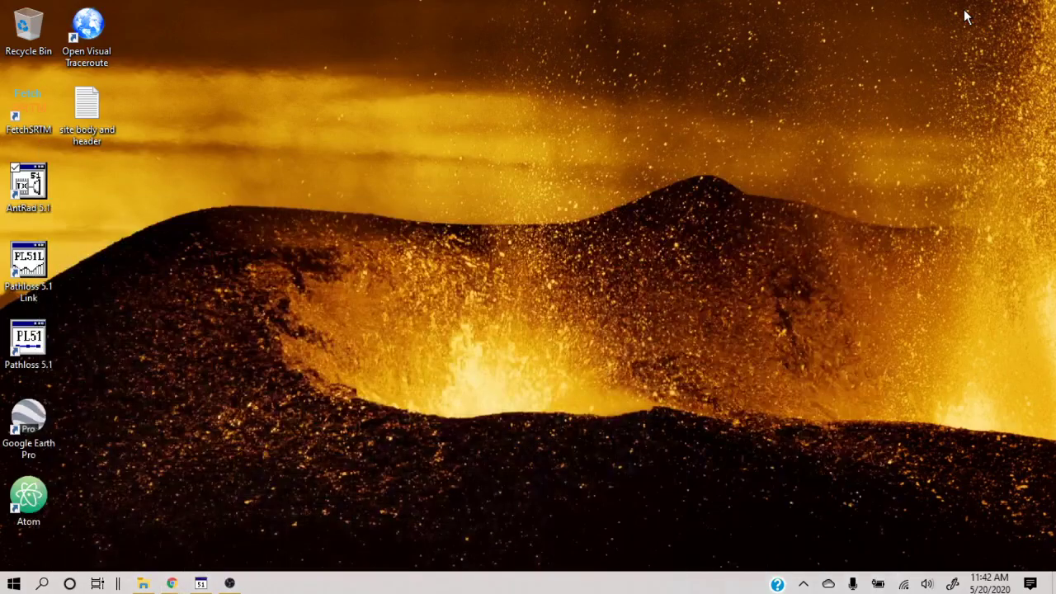
Restore Pathloss and open Transmission analysis for the saudi9–saudi7 link.
left_click(208, 587)
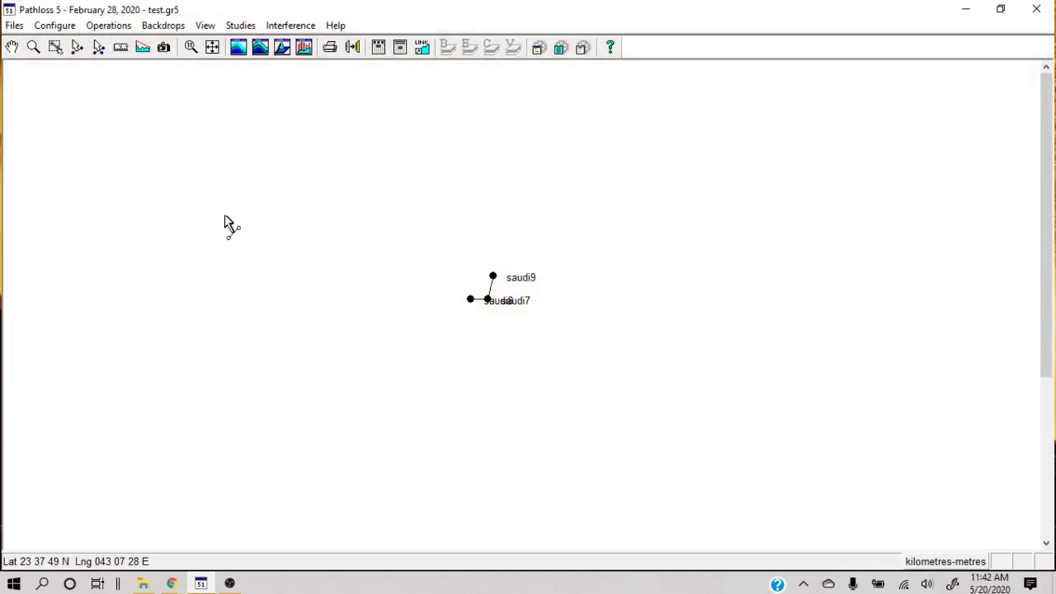
left_click(494, 294)
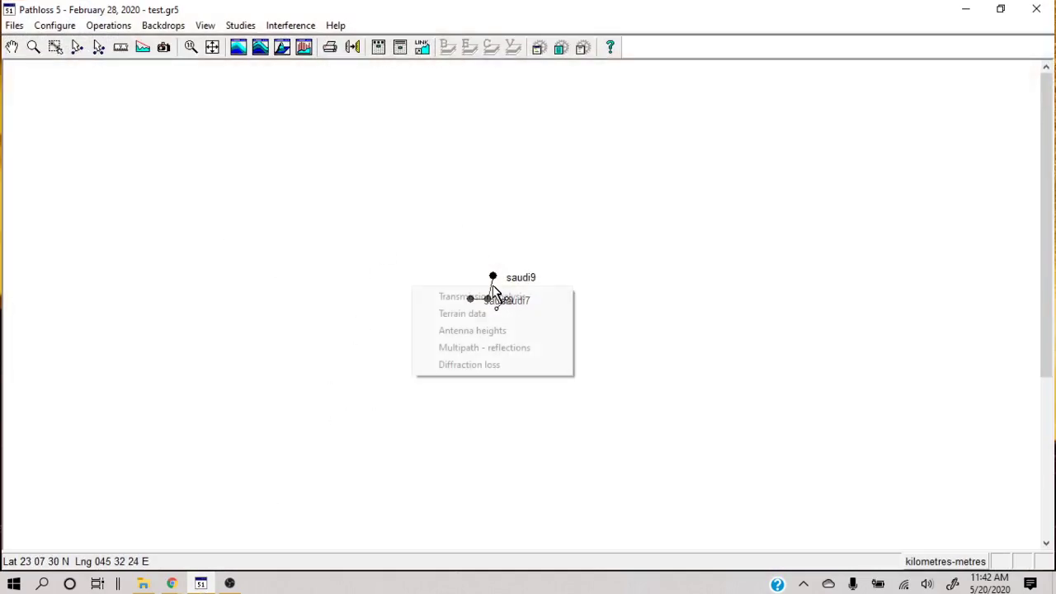
left_click(493, 298)
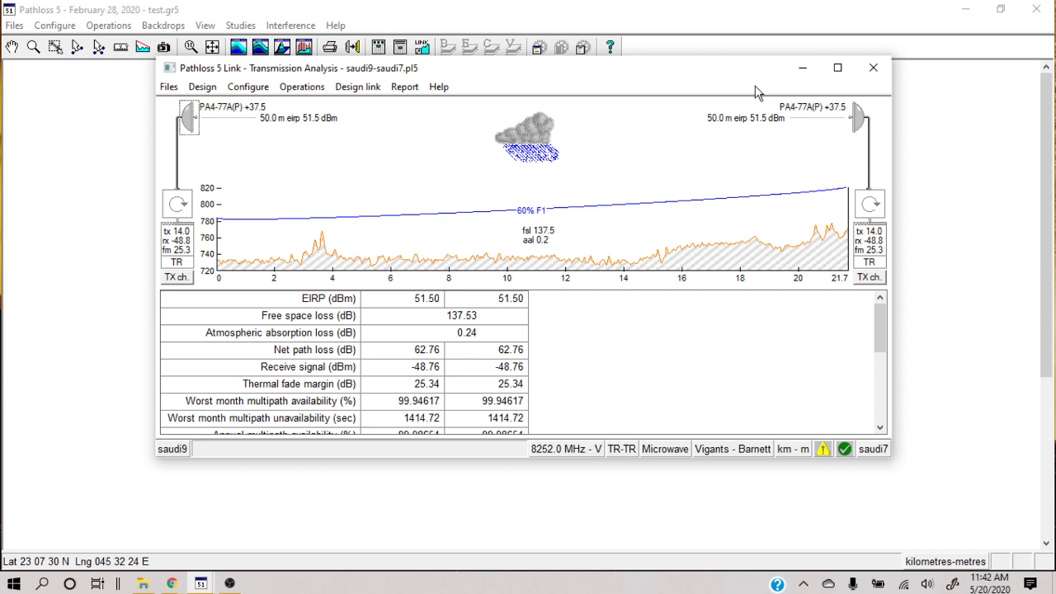
Maximize the saudi9–saudi7 Transmission Analysis to read the table, then minimize it.
left_click(837, 68)
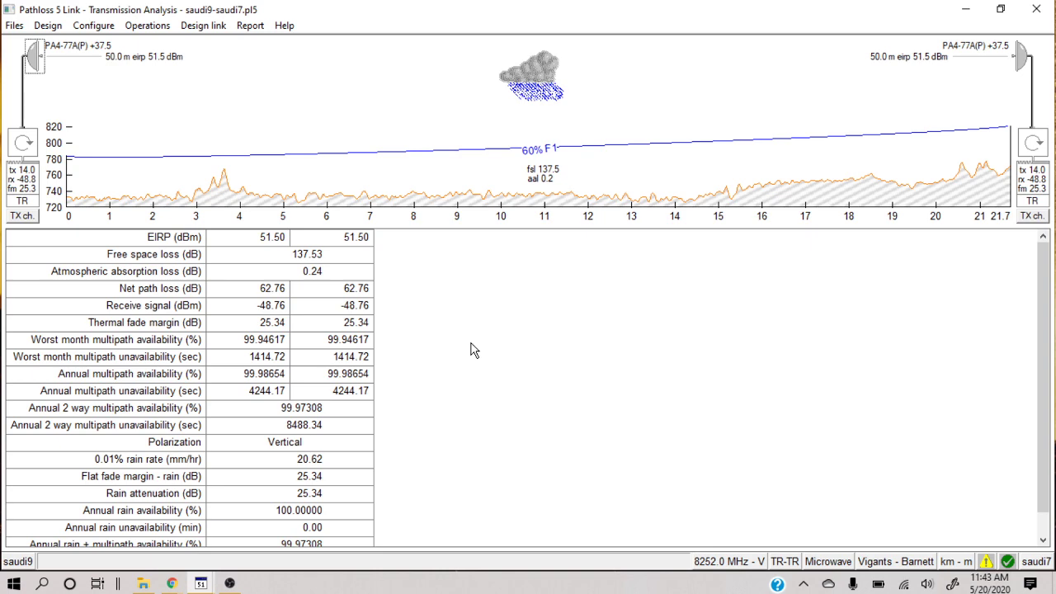
left_click(963, 10)
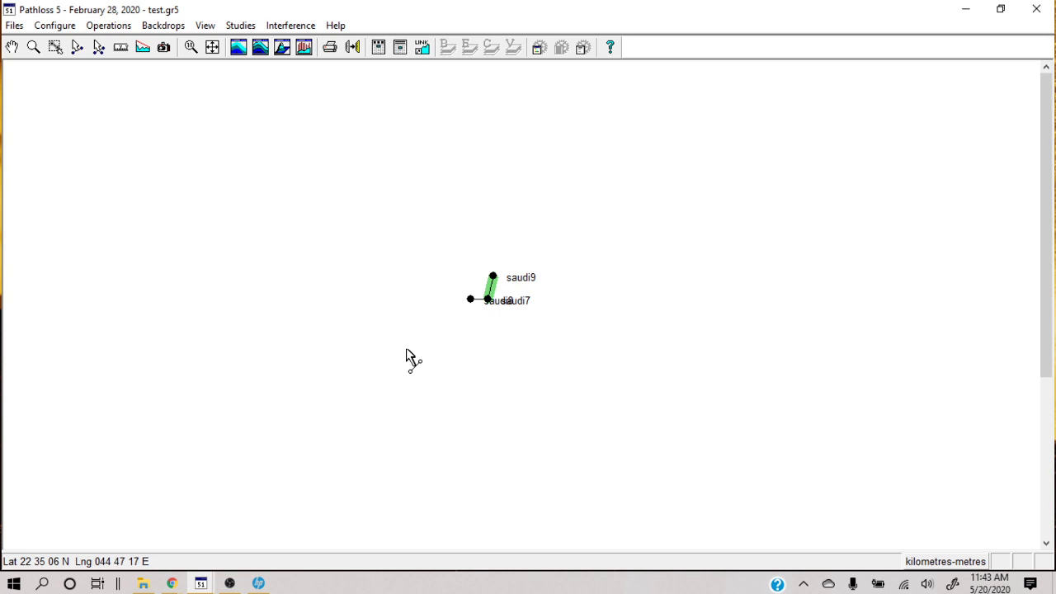
Reopen the saudi9–saudi7 link's Transmission analysis from its right-click menu.
right_click(490, 291)
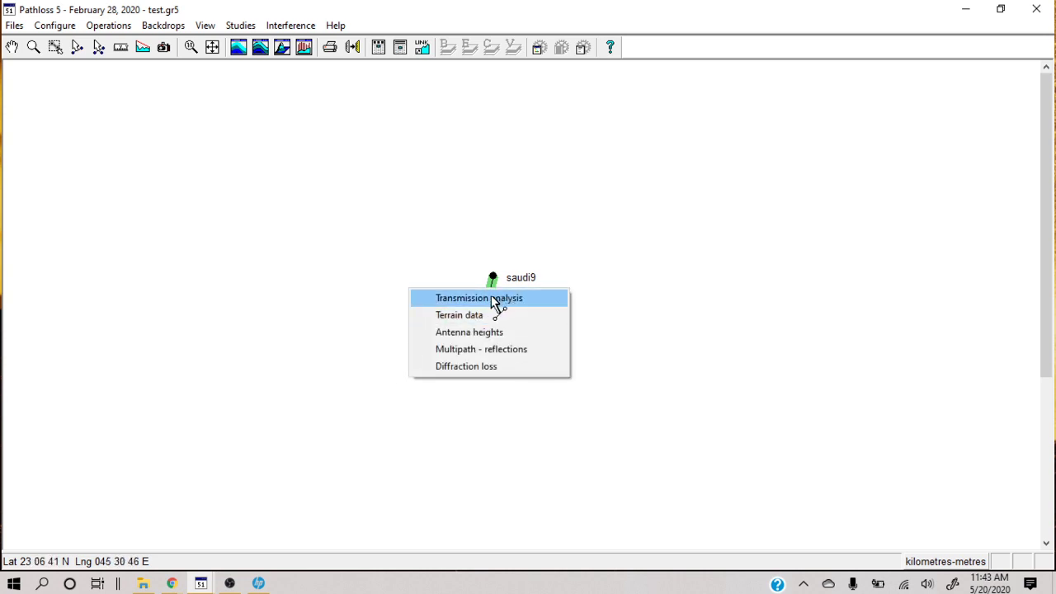
left_click(493, 302)
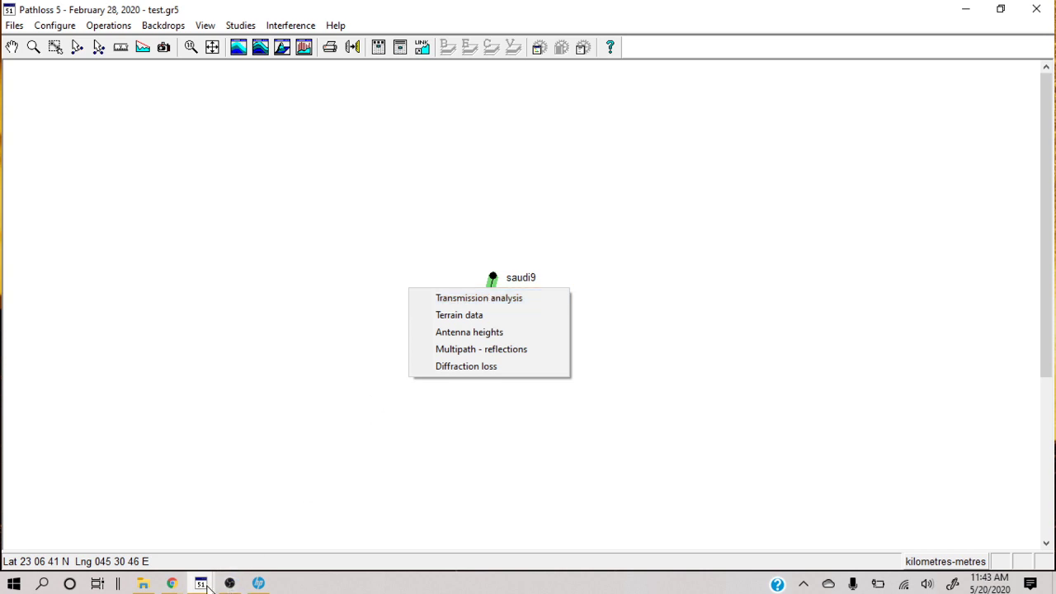
mouse_move(200, 583)
left_click(283, 525)
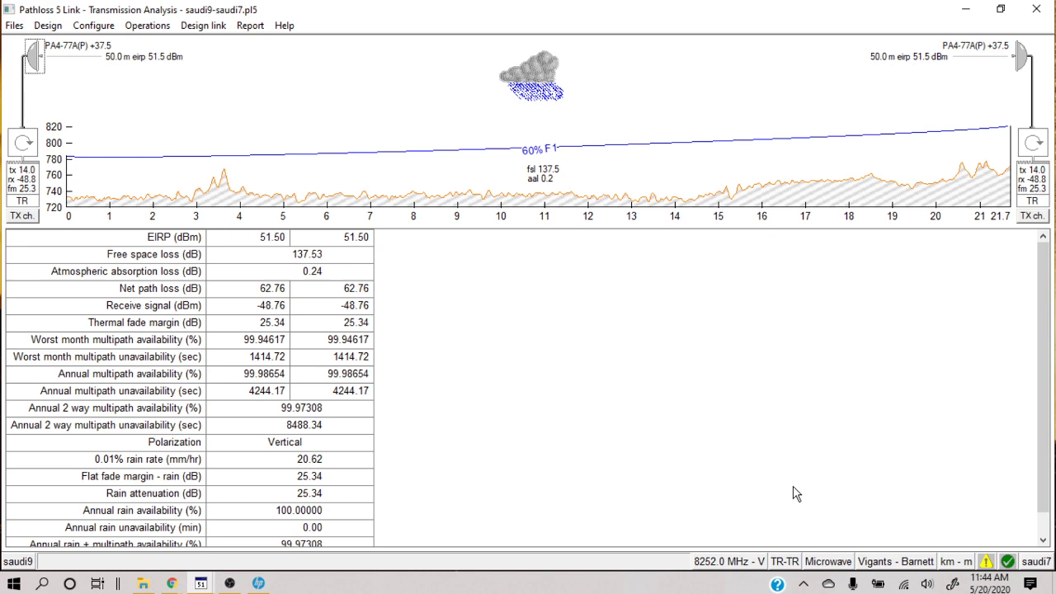
Set the Application to Adaptive modulation in the calculation options and confirm.
left_click(827, 561)
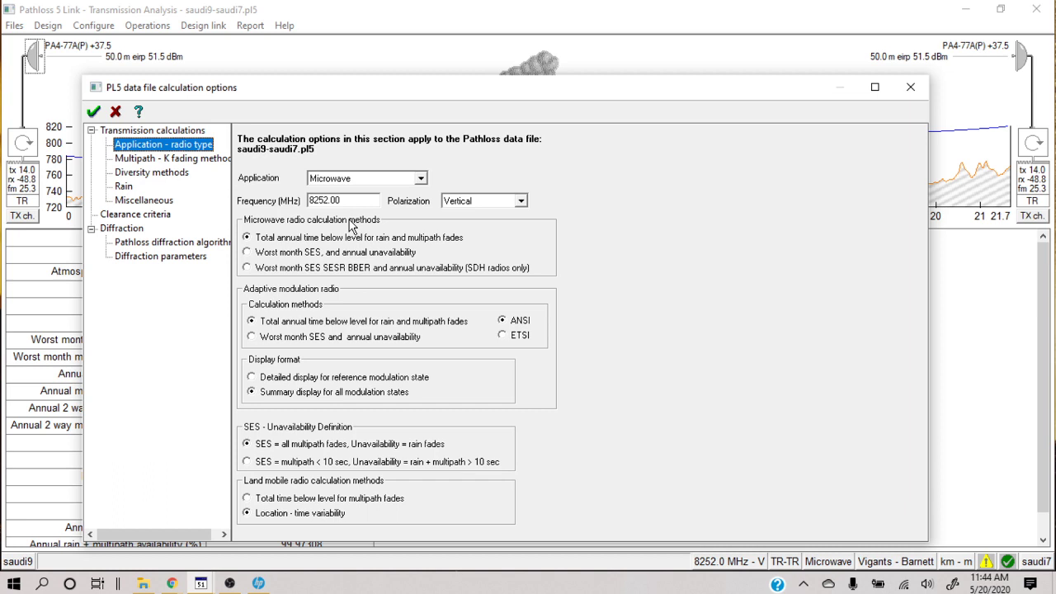
left_click(420, 179)
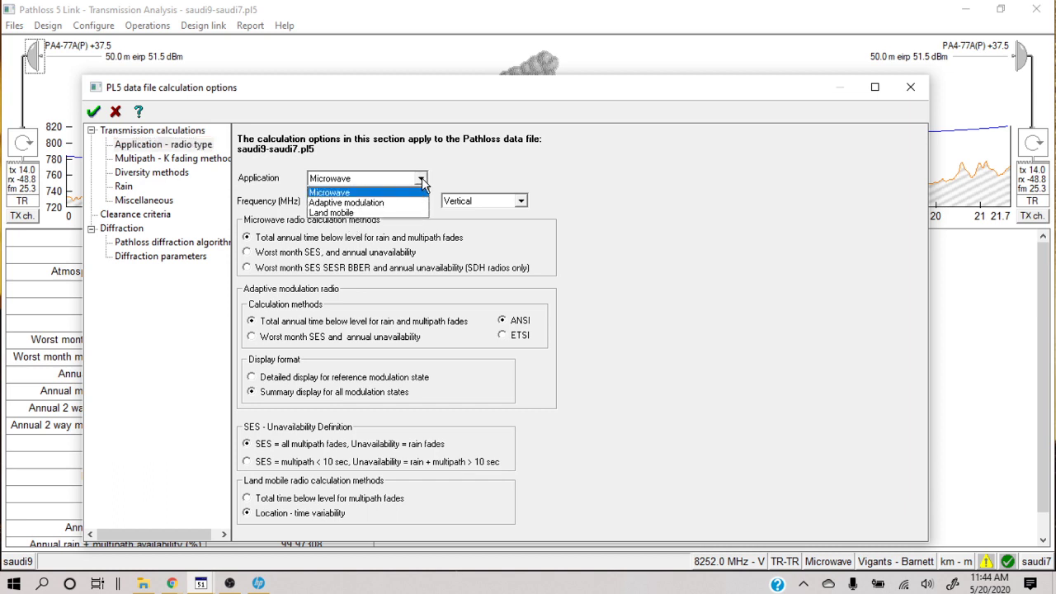
left_click(374, 203)
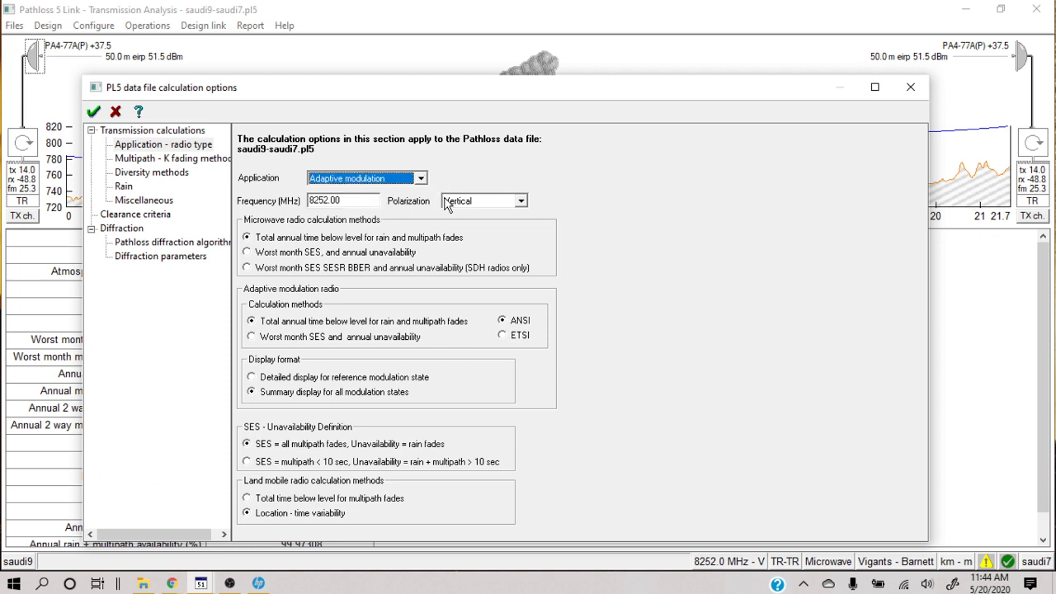
left_click(419, 178)
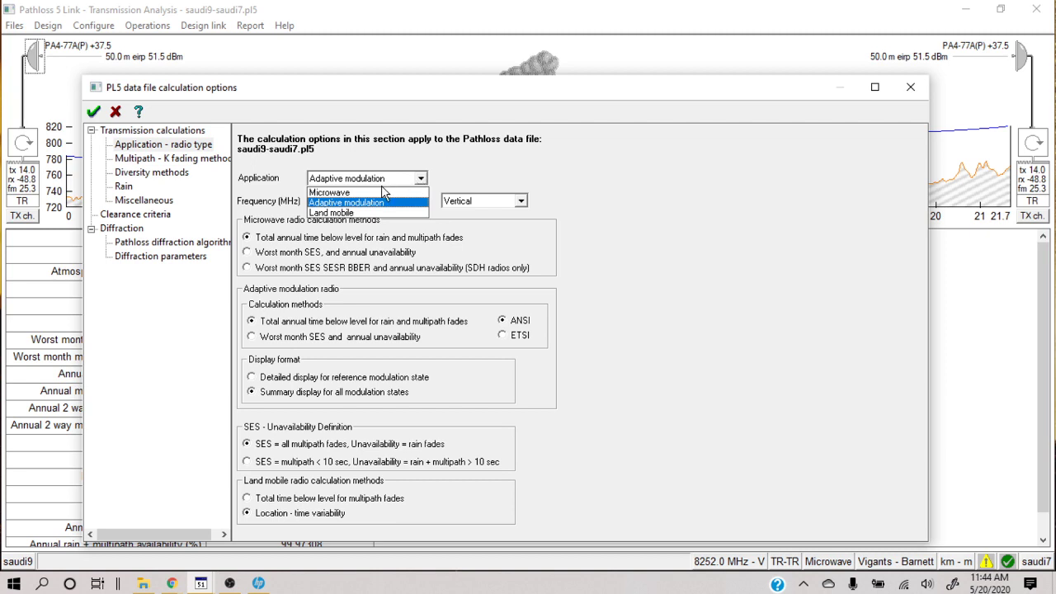
left_click(370, 203)
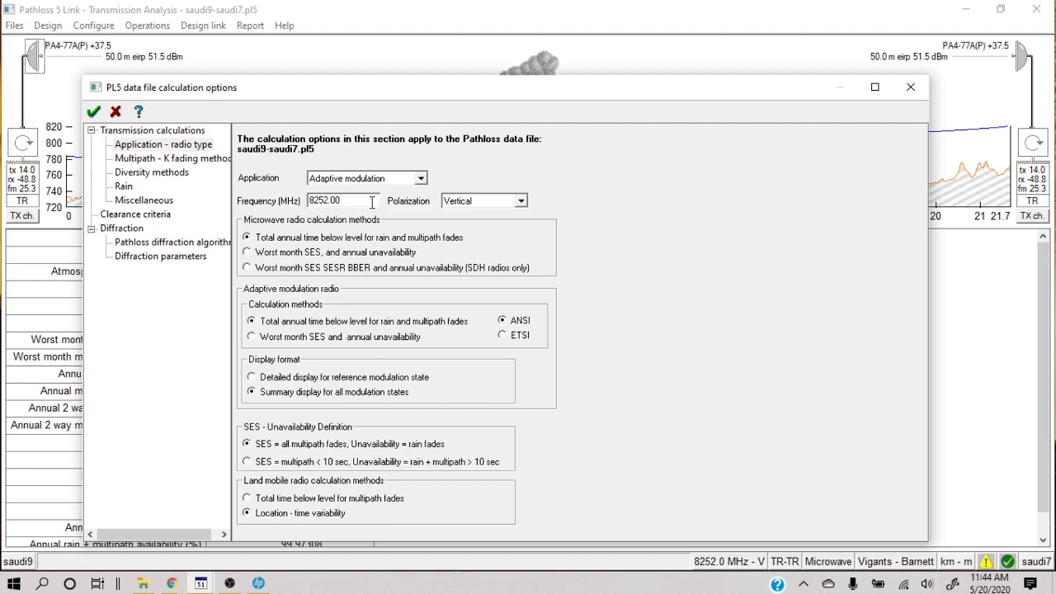
left_click(94, 112)
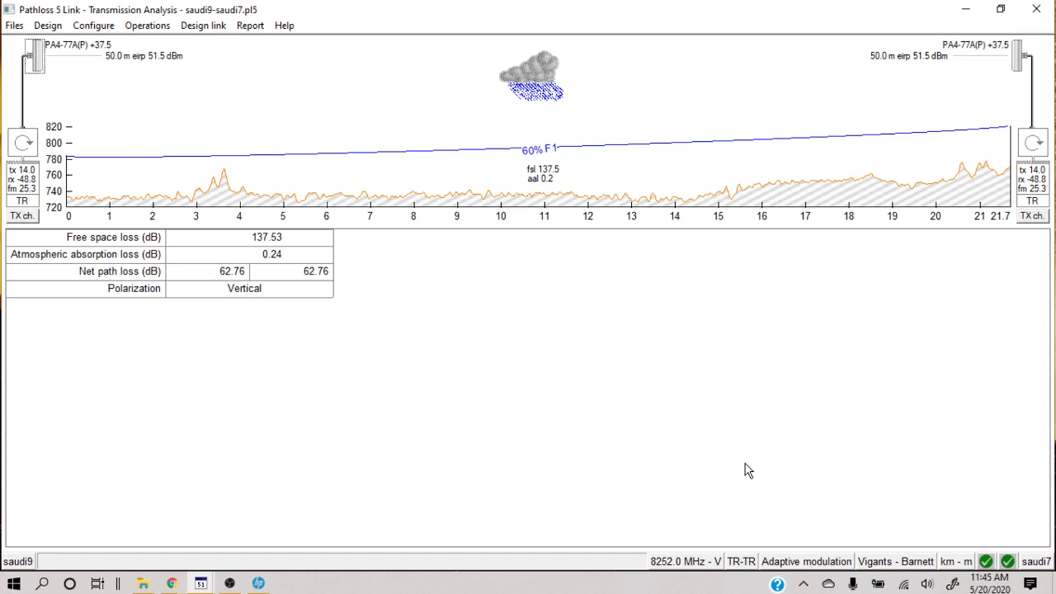
Open the saudi9 end's TR box to show the Adaptive modulation radio data.
left_click(19, 177)
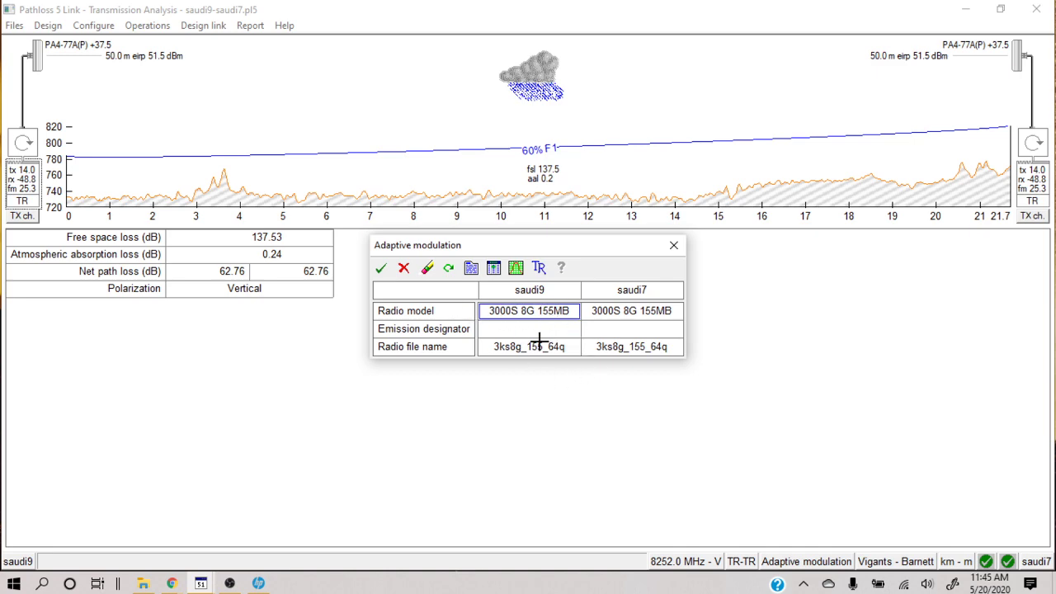
Select 3ks8g_155_64q-am in the radio file index and show its adaptive modulation parameters.
left_click(492, 270)
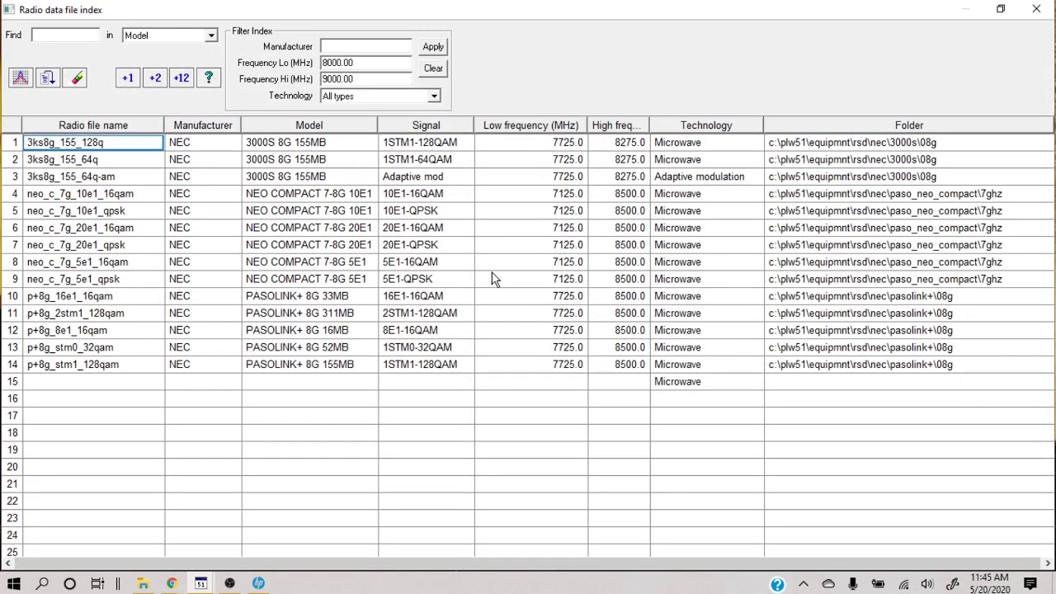
left_click_drag(763, 125, 784, 125)
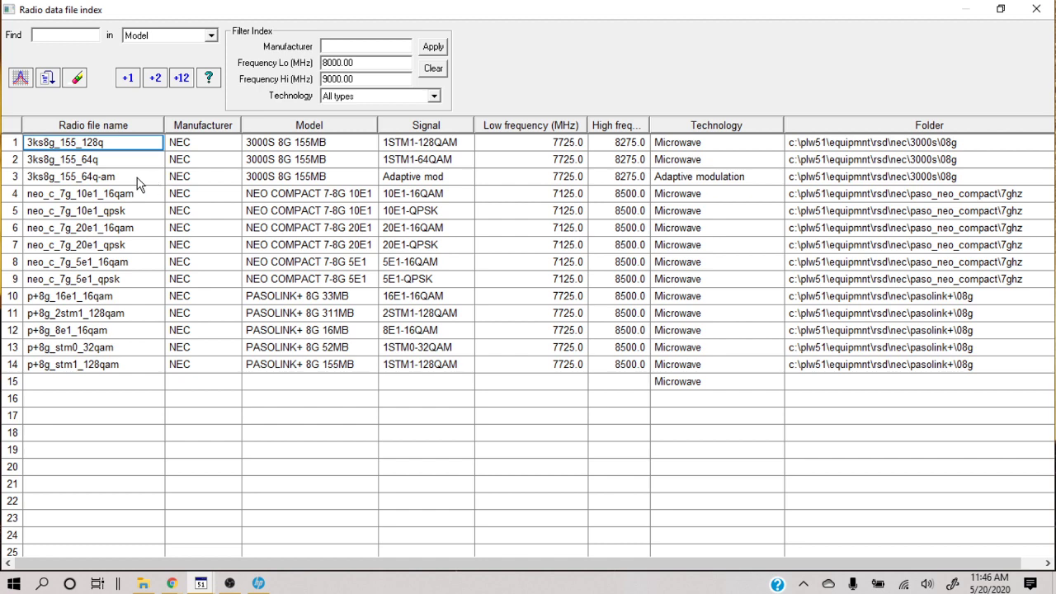
left_click(77, 163)
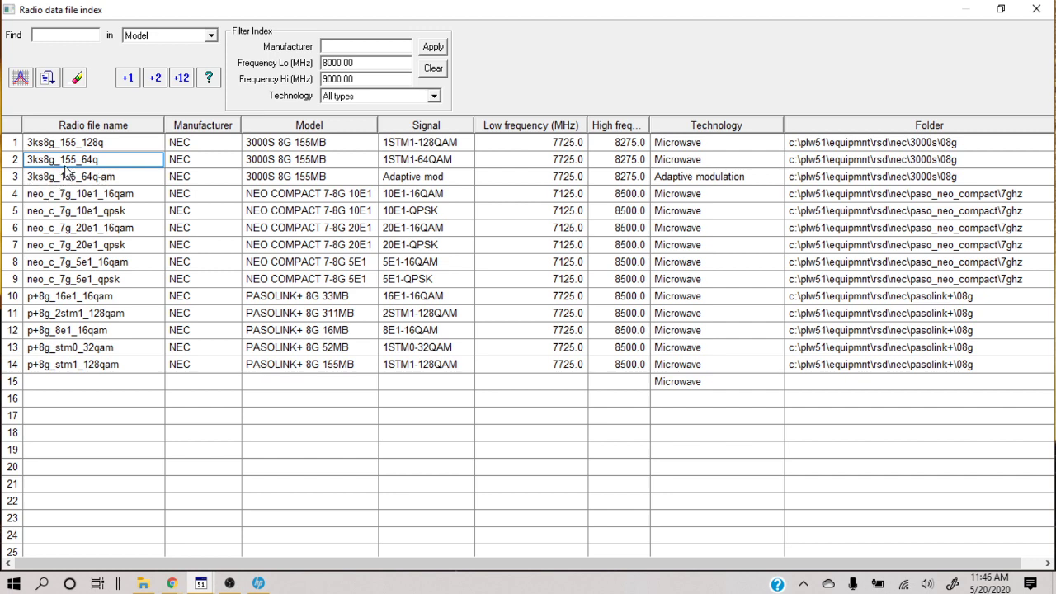
left_click(132, 183)
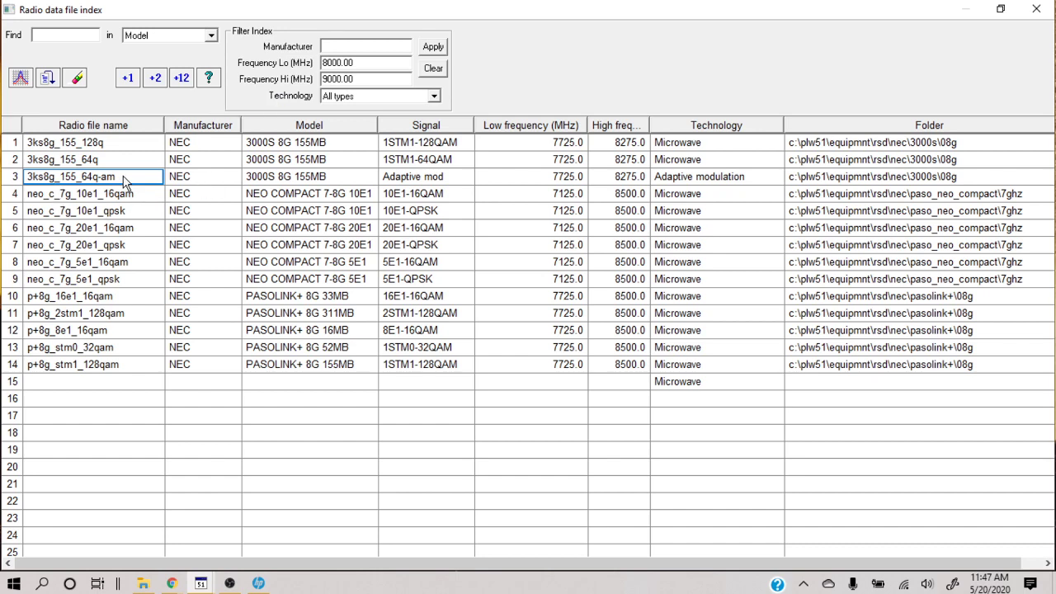
left_click(183, 76)
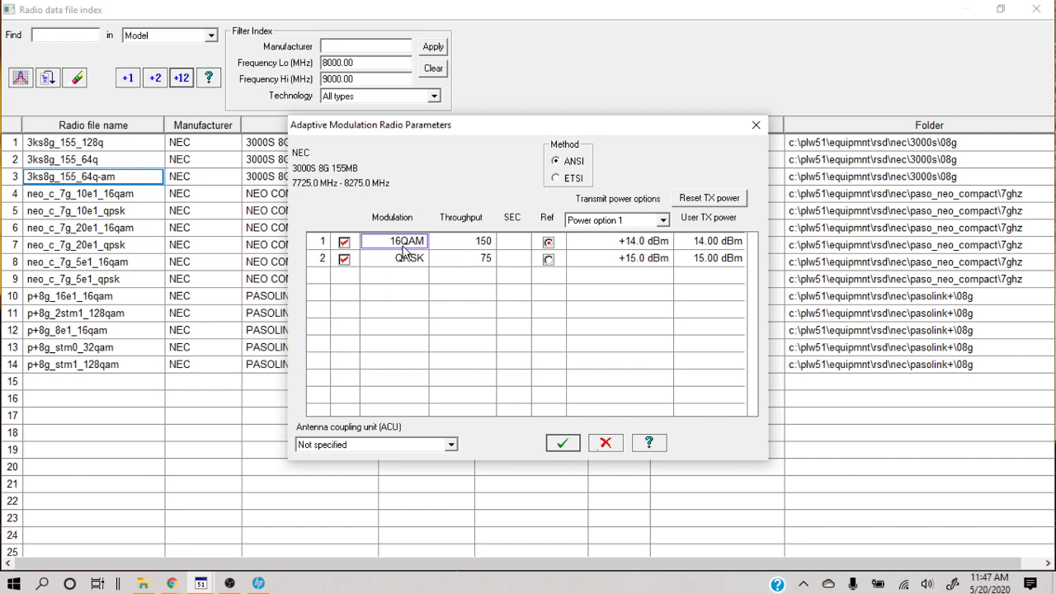
Mark 16QAM as the Ref mode in the 3ks8g_155_64q-am adaptive modulation table.
left_click(548, 242)
Load 3ks8g_155_64q-am at both ends, showing 16QAM 150 at 99.86196% and QPSK 75 at 0.06886%.
left_click(563, 445)
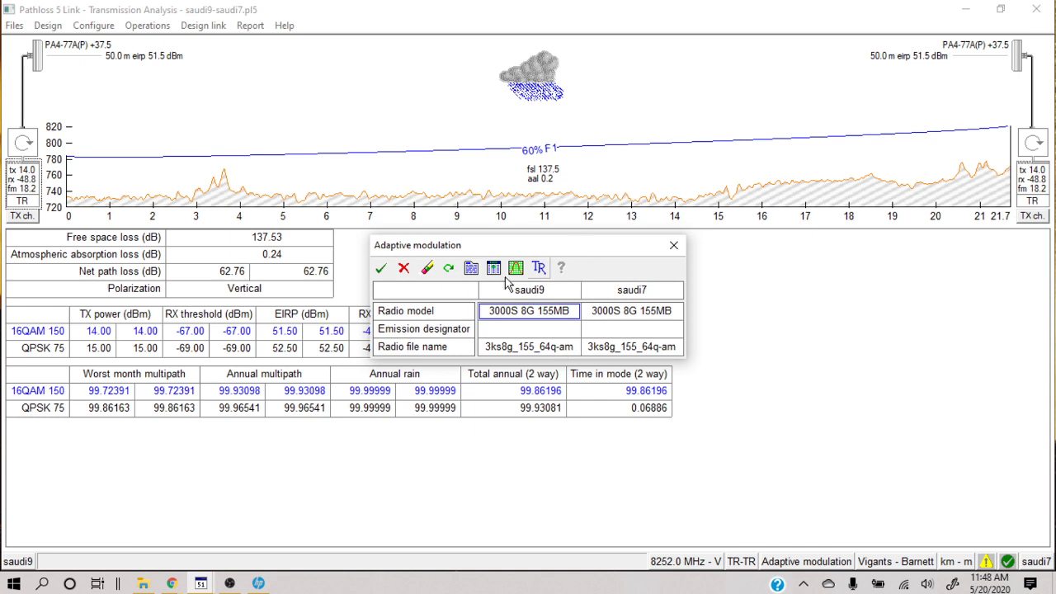
left_click(381, 269)
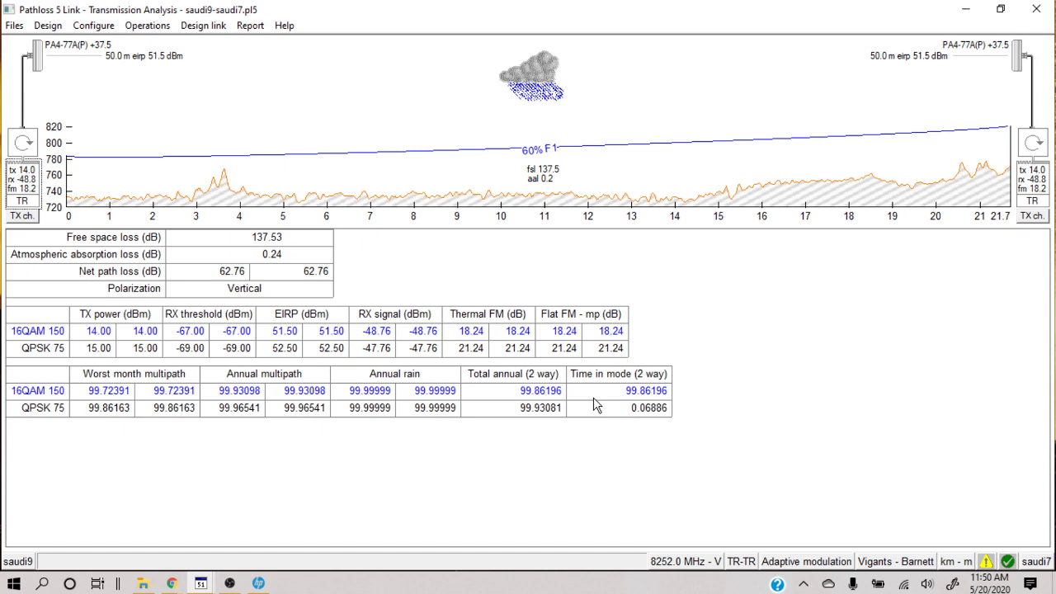
Set the link's Application to Microwave and open its radio data, showing 3000S 8G 155MB at both ends.
double_click(802, 564)
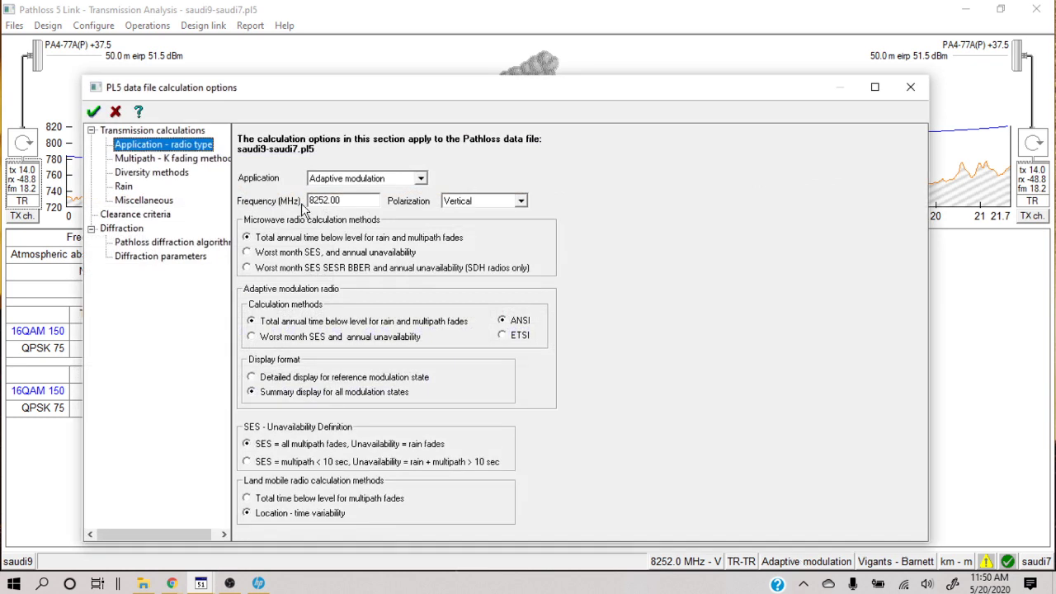
left_click(375, 182)
left_click(374, 192)
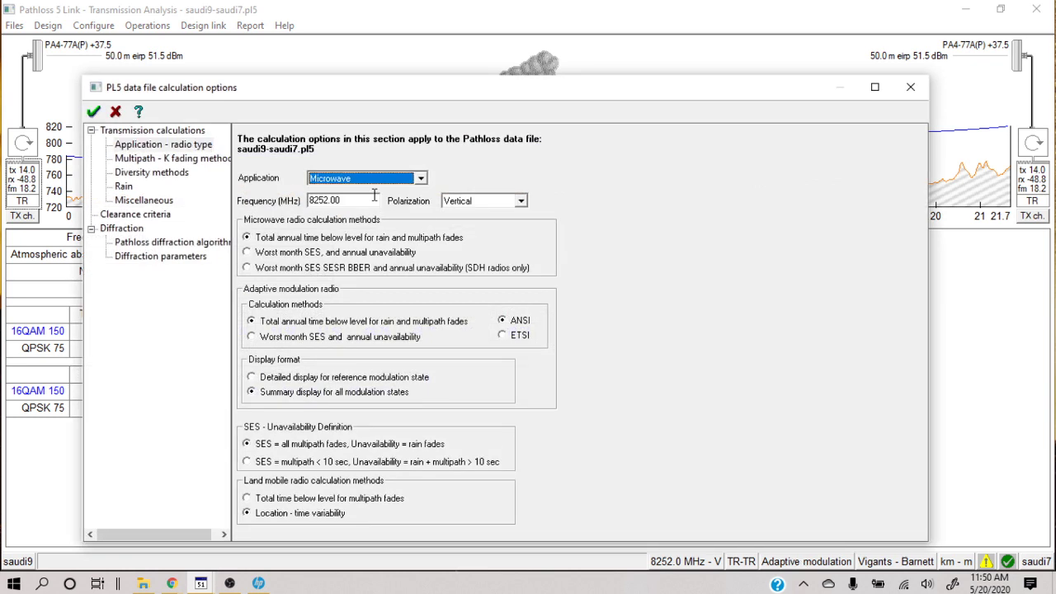
left_click(93, 113)
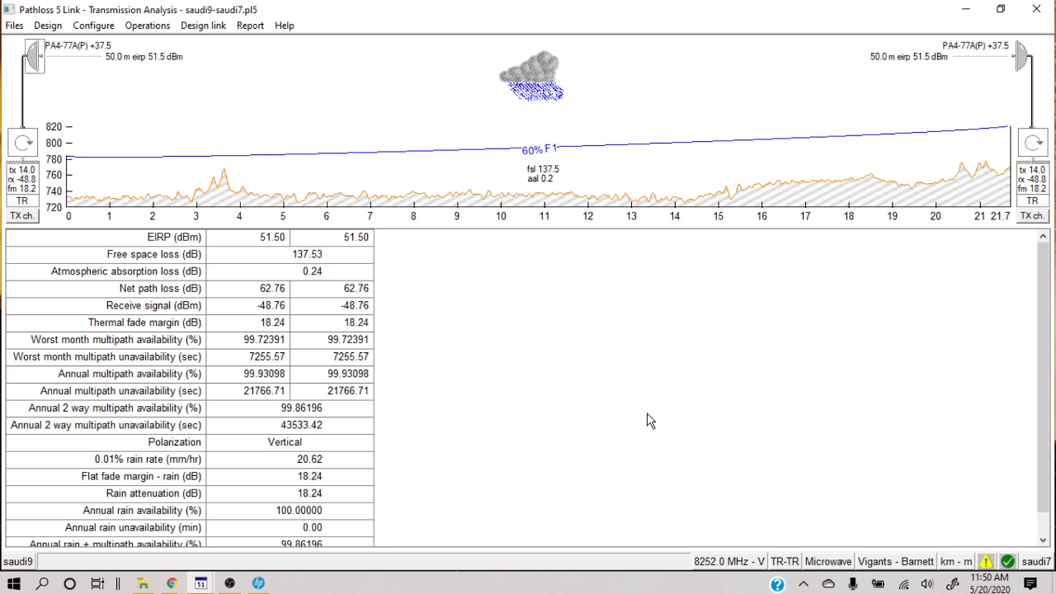
left_click(30, 177)
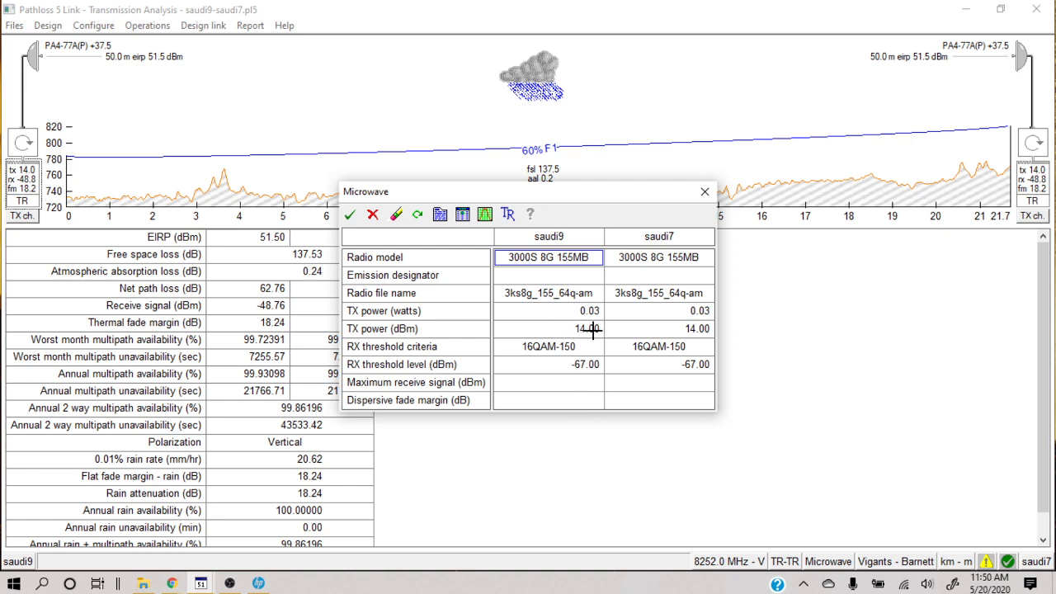
Put radio file 3ks8g_155_64q at both ends, giving a 44.34 dB fade margin and 99.99966% availability.
left_click(350, 215)
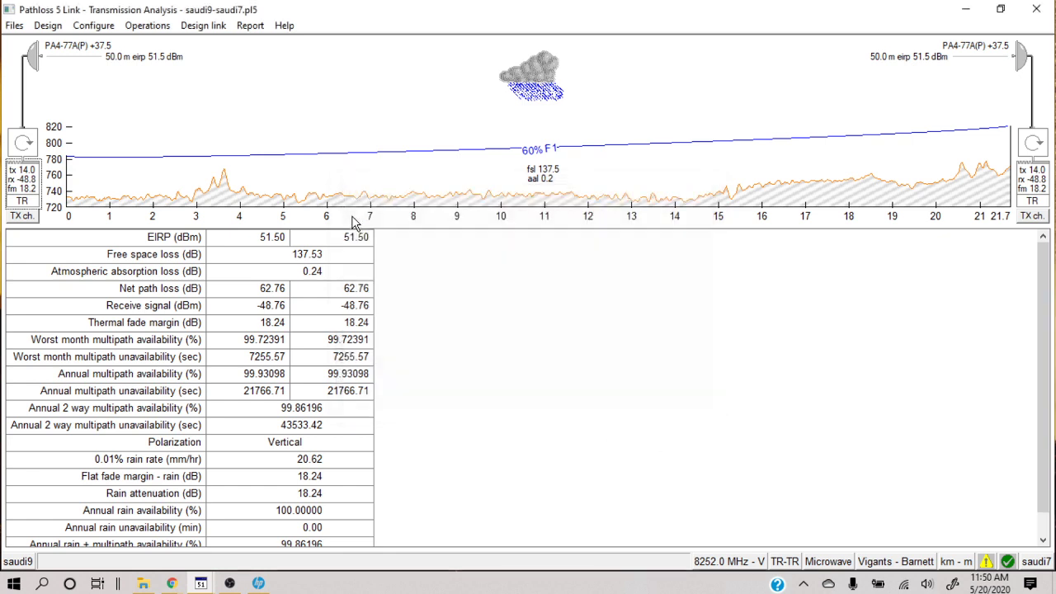
left_click(12, 178)
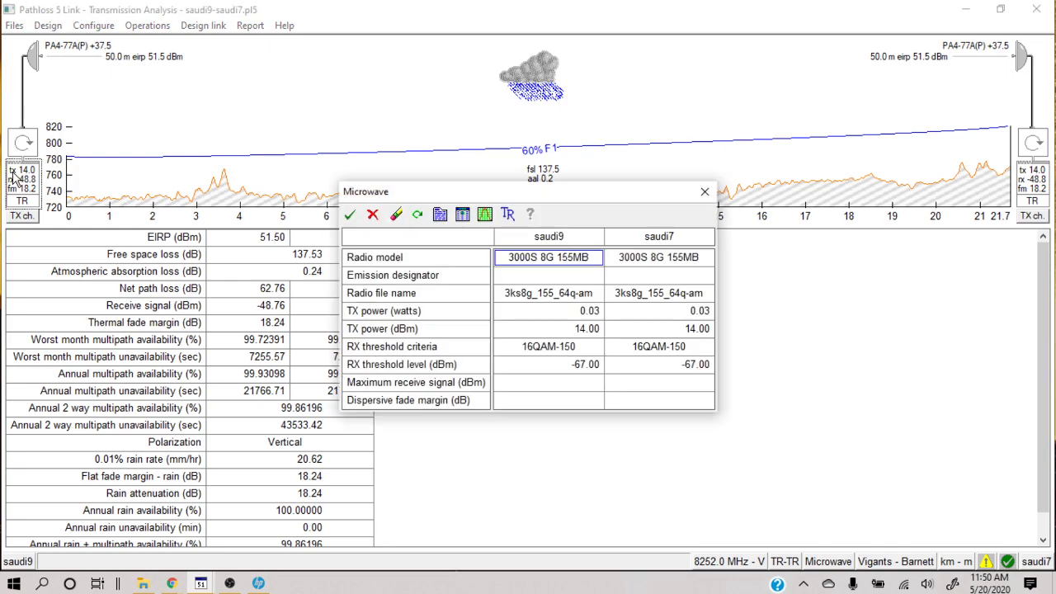
left_click(463, 215)
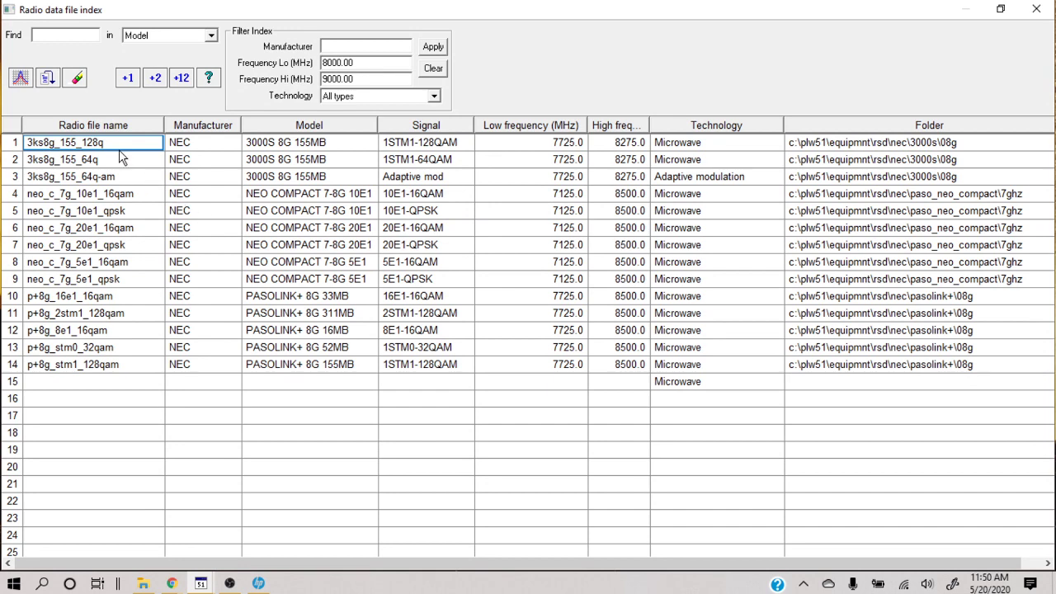
left_click(118, 161)
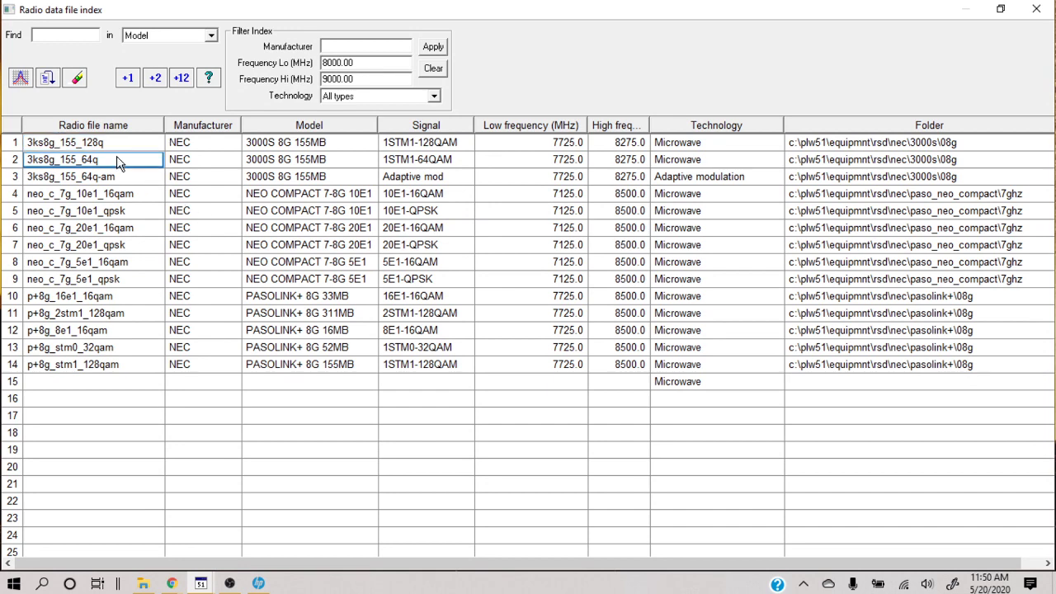
left_click(182, 78)
left_click(590, 402)
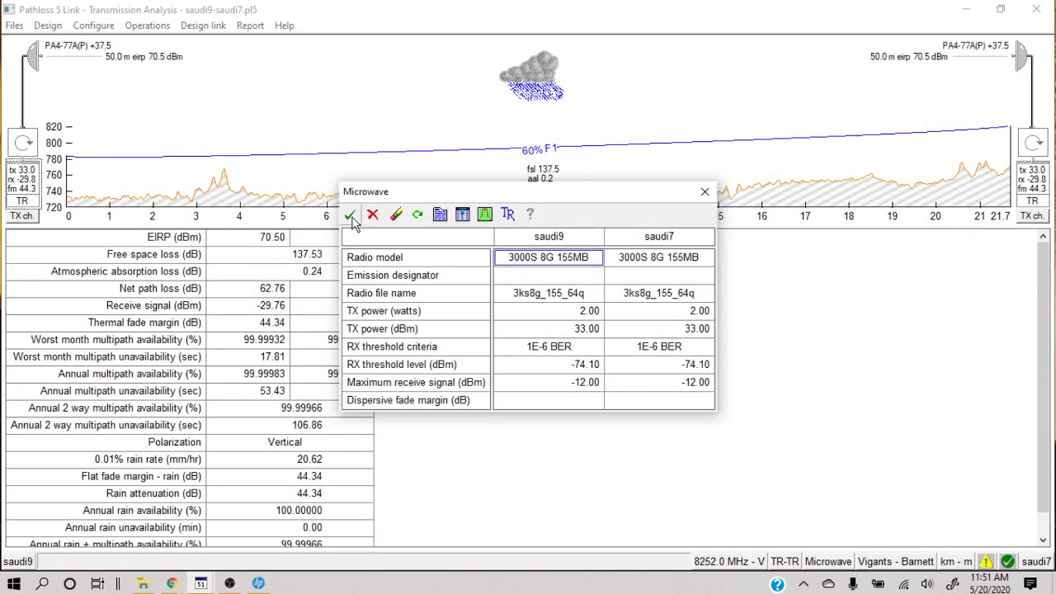
left_click(350, 216)
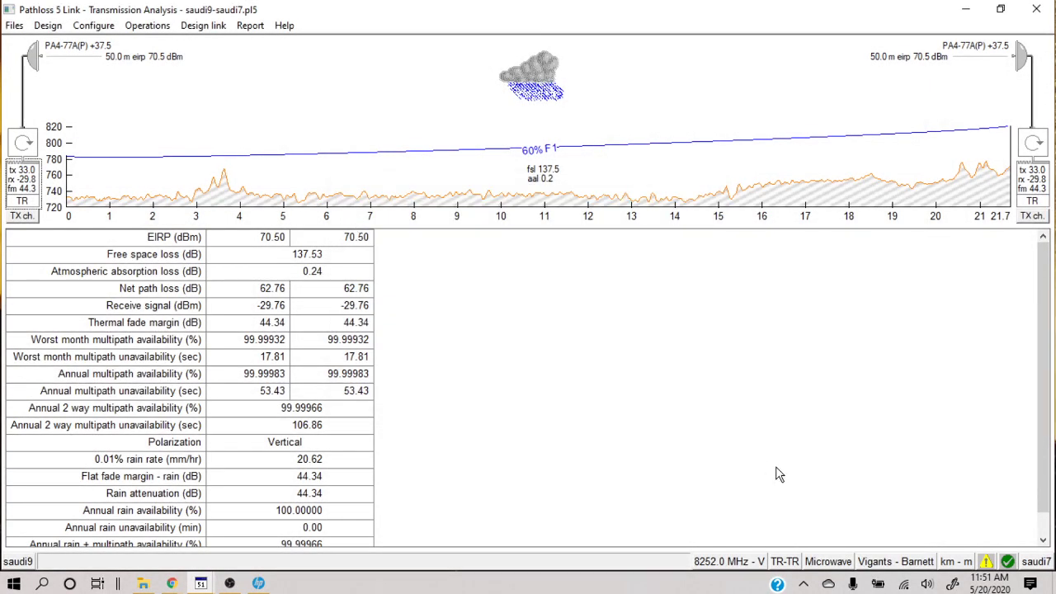
Attempt loading 3ks8g_155_64q-am under Microwave and dismiss the resulting data entry error.
left_click(32, 188)
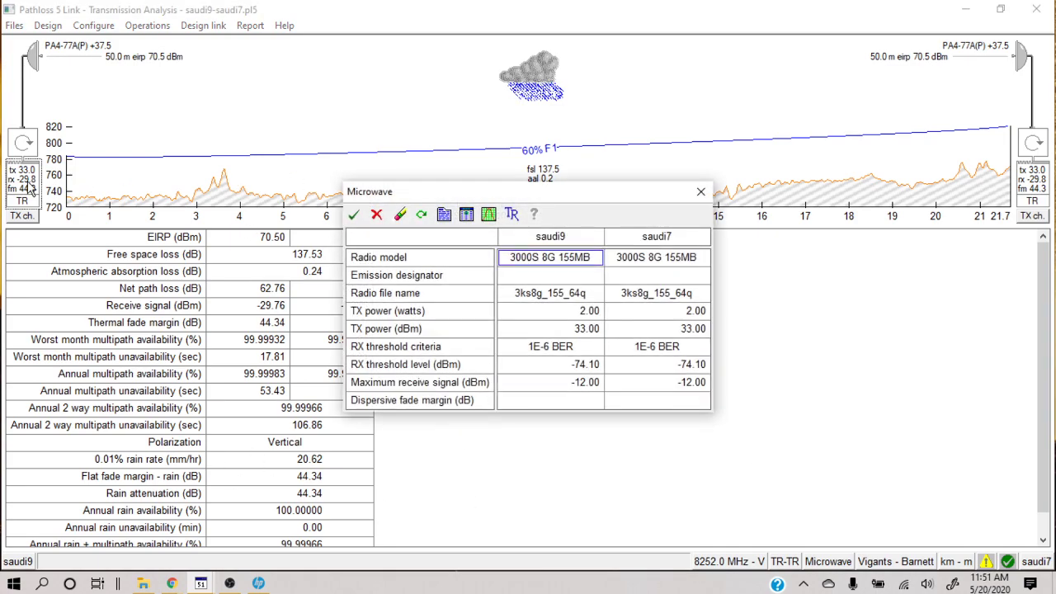
left_click(466, 215)
left_click(115, 176)
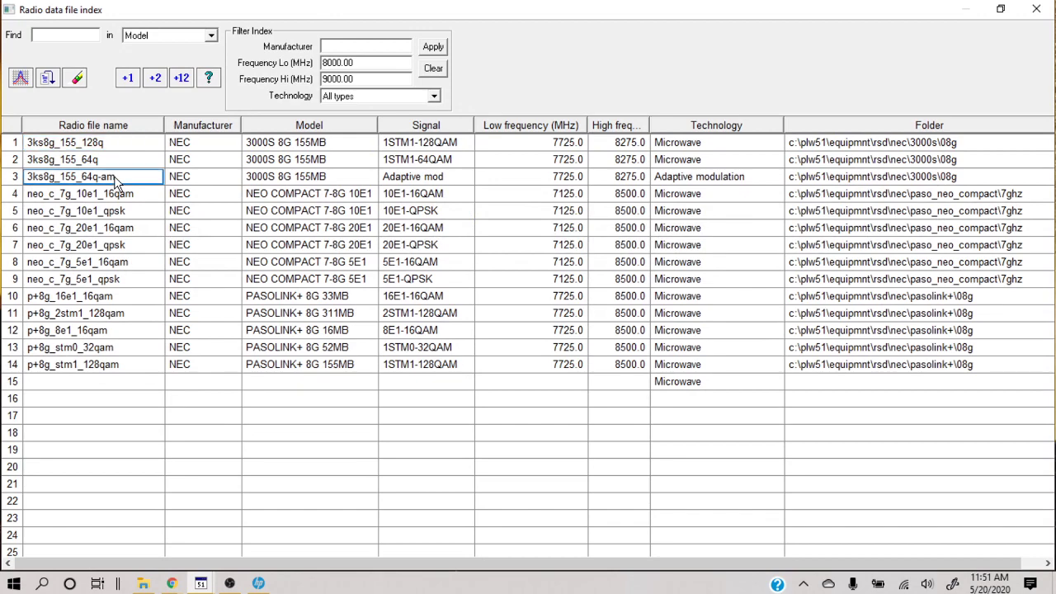
left_click(182, 80)
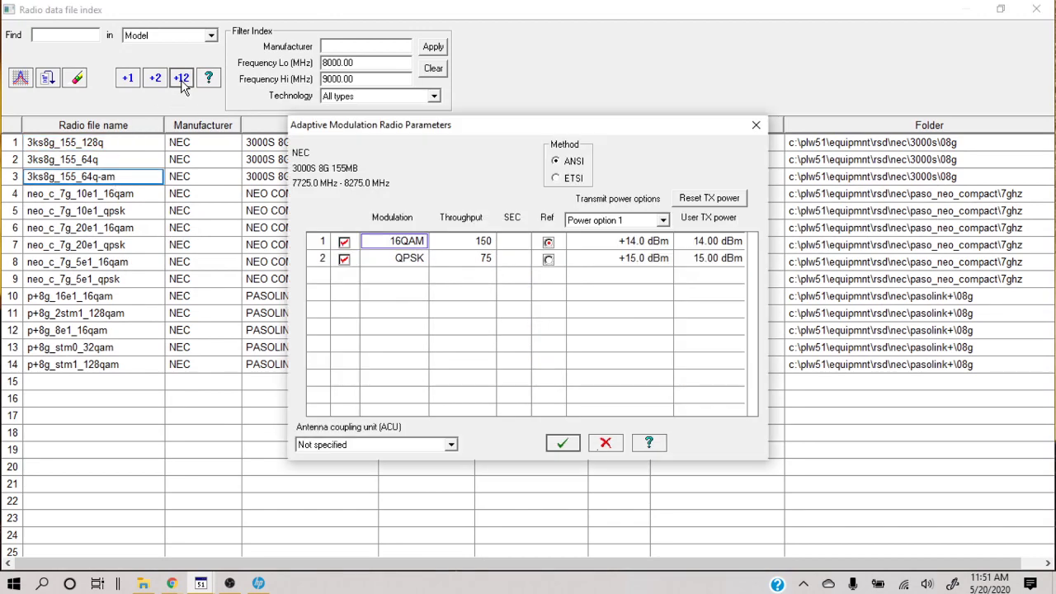
left_click(563, 443)
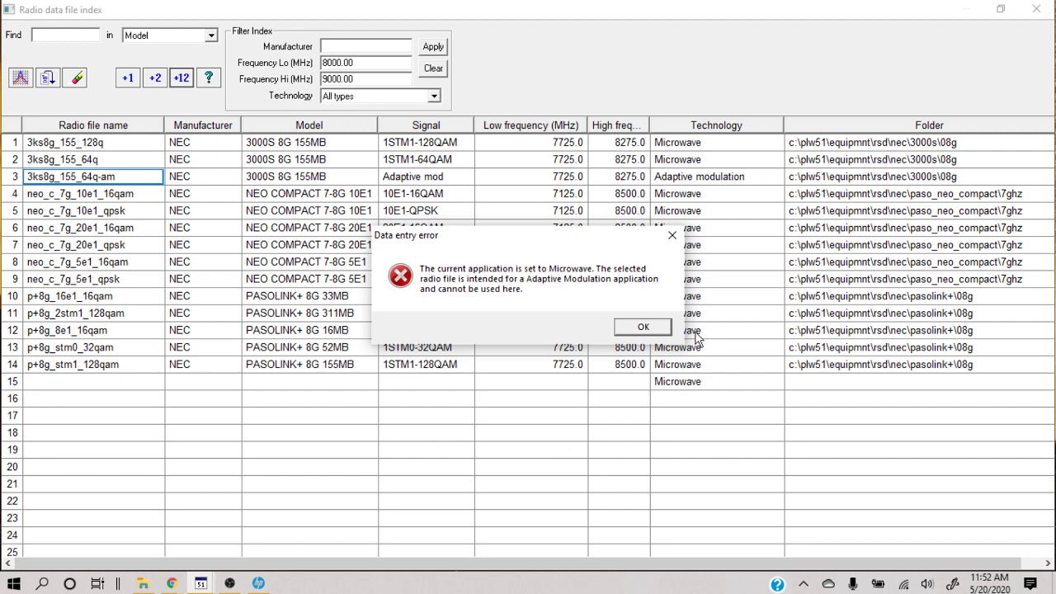
left_click(643, 327)
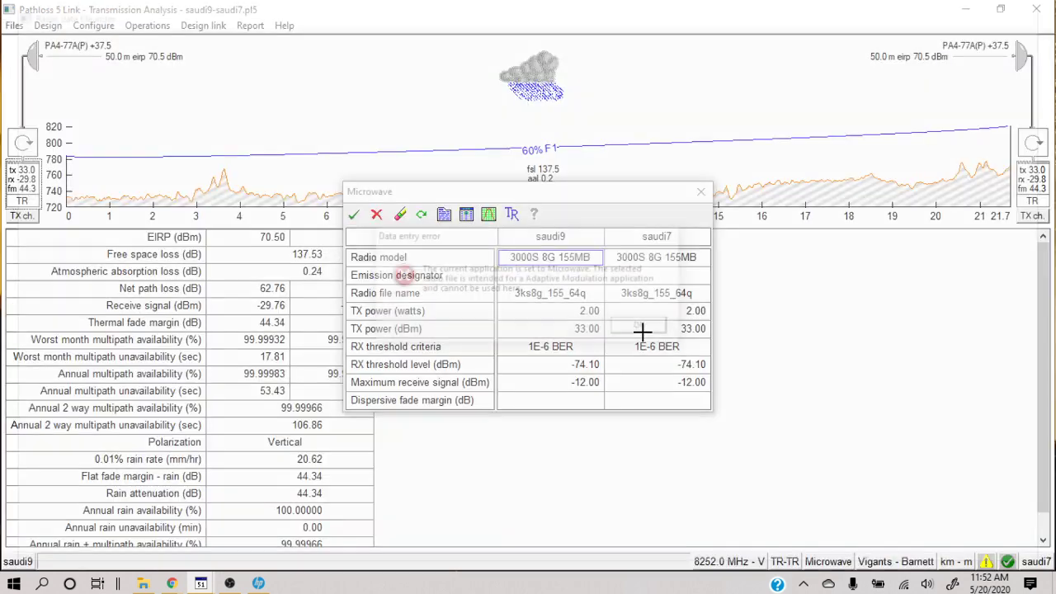
Cancel the Microwave radio data and set the Application to Adaptive modulation, showing 62.76 dB net path loss.
left_click(376, 215)
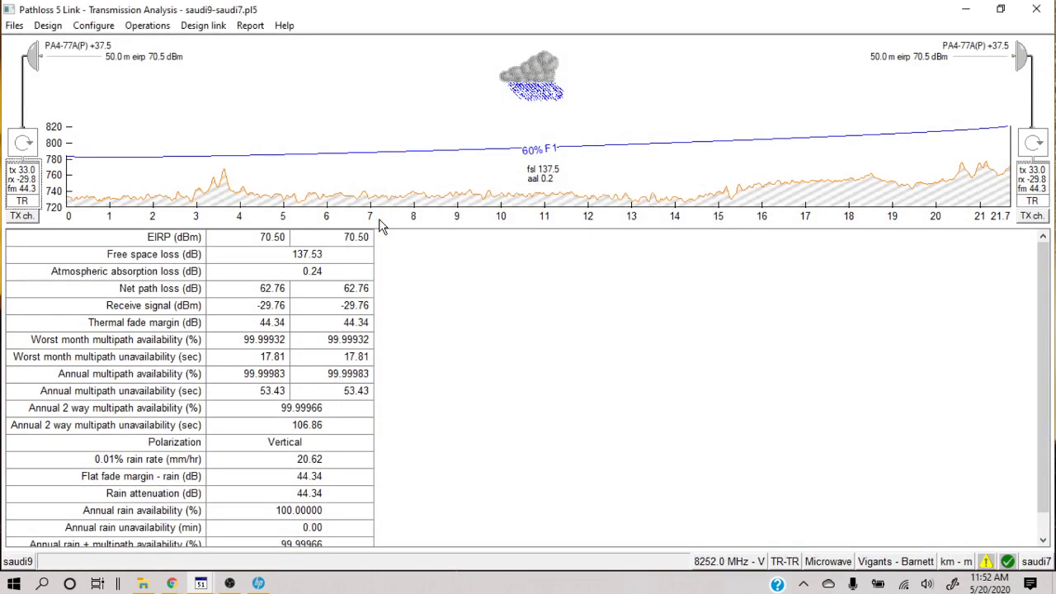
double_click(828, 564)
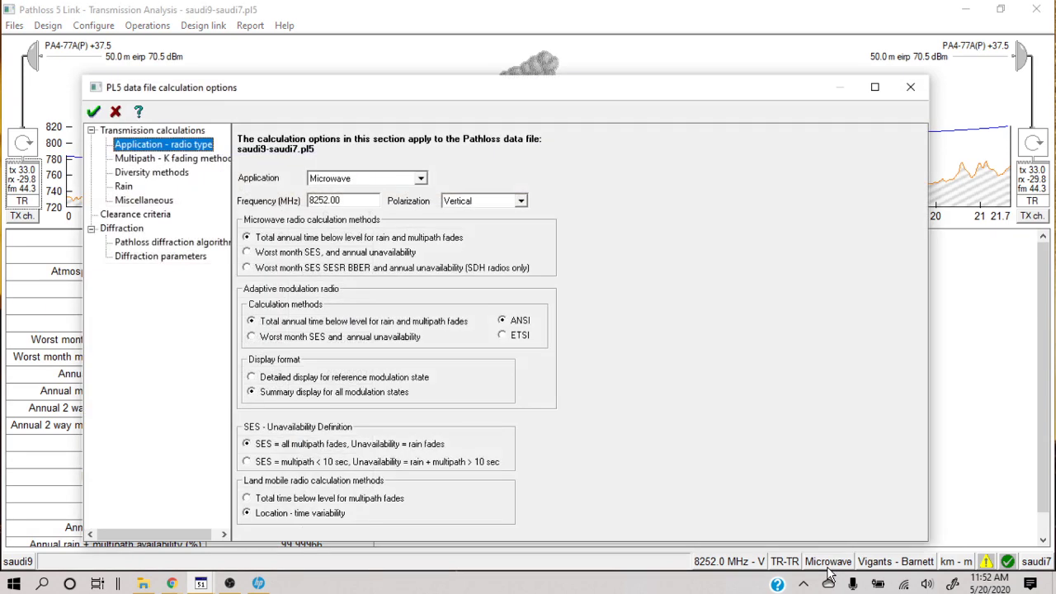
left_click(420, 178)
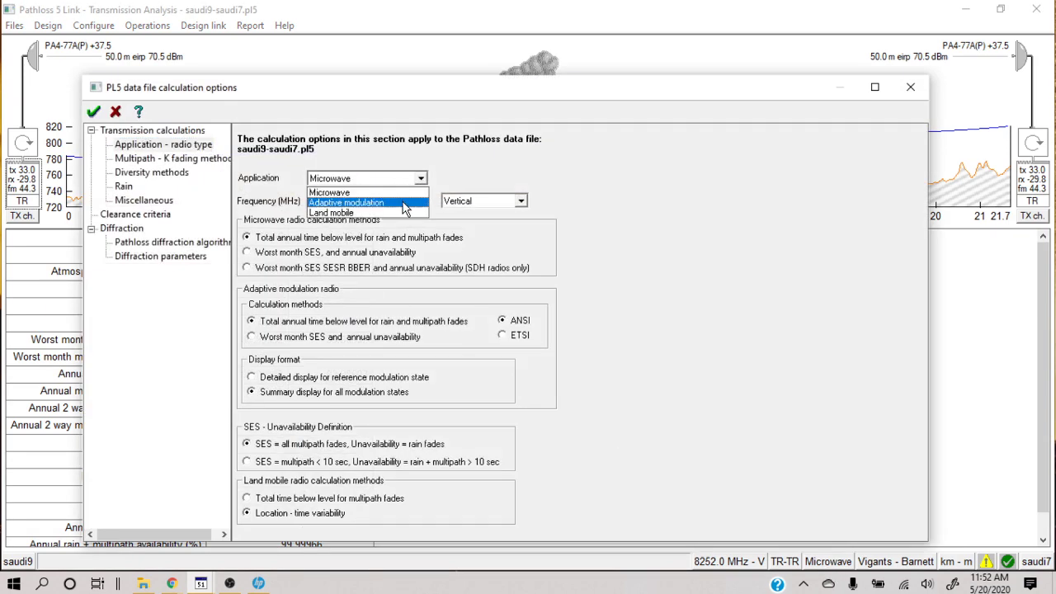
left_click(404, 203)
left_click(93, 111)
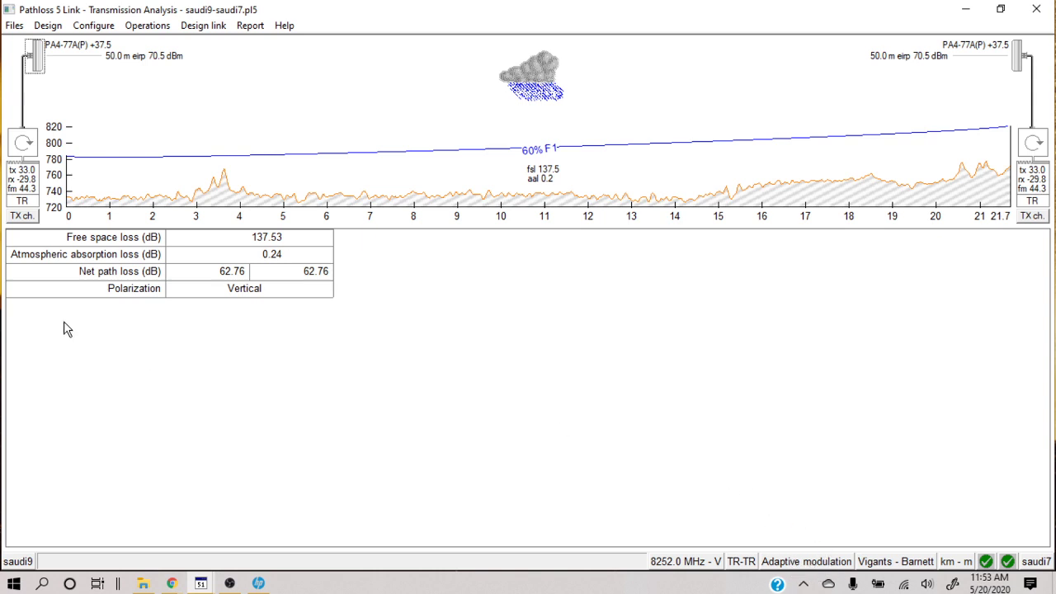
Load 3ks8g_155_64q-am at both ends, giving 16QAM 150 at 99.86196% and QPSK 75 at 0.06886%.
left_click(14, 174)
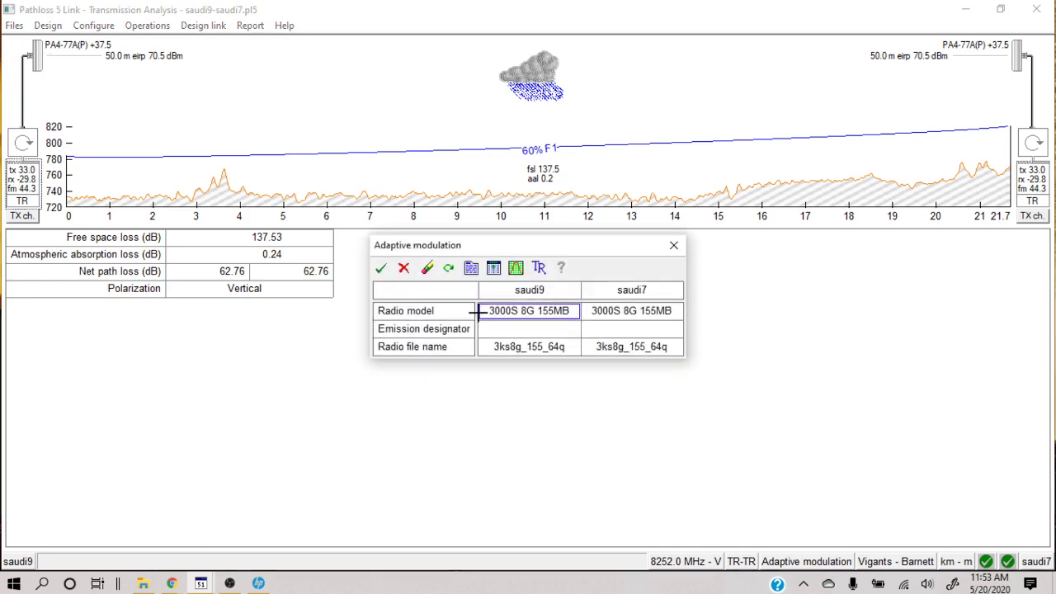
left_click(493, 267)
left_click(130, 178)
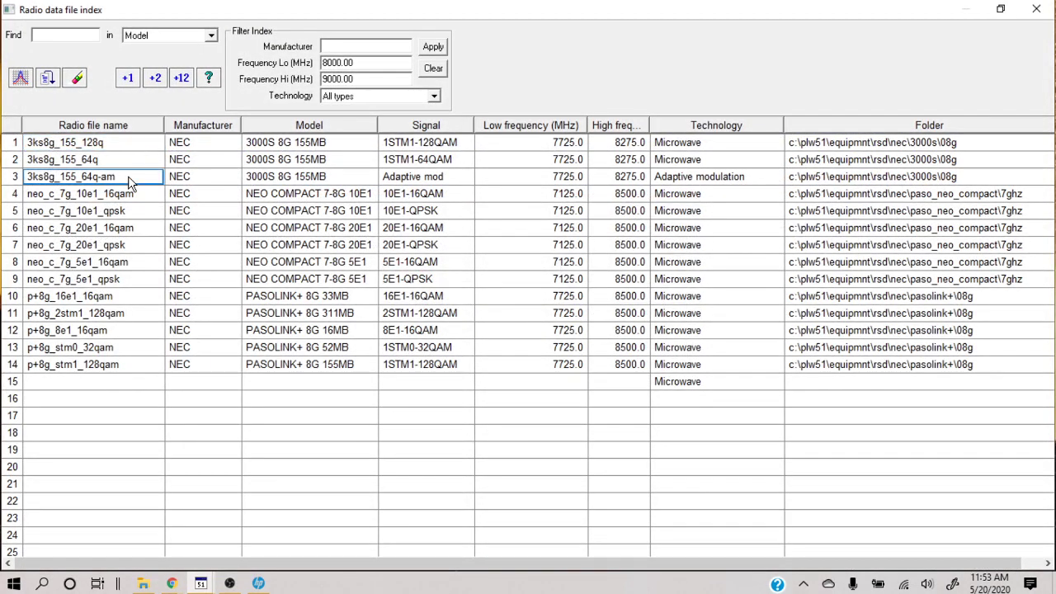
left_click(183, 80)
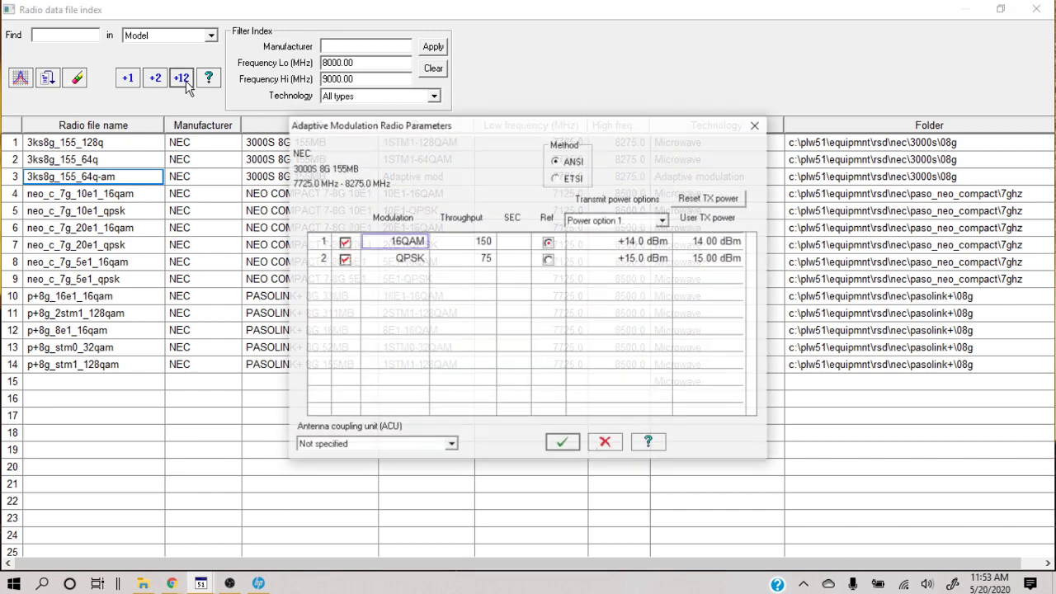
left_click(563, 442)
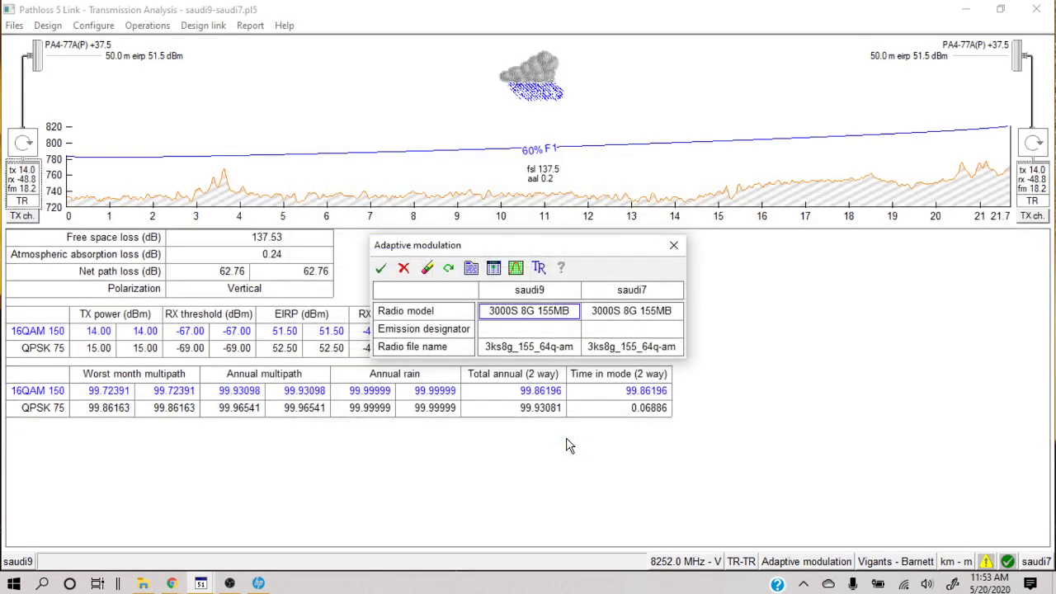
left_click(381, 269)
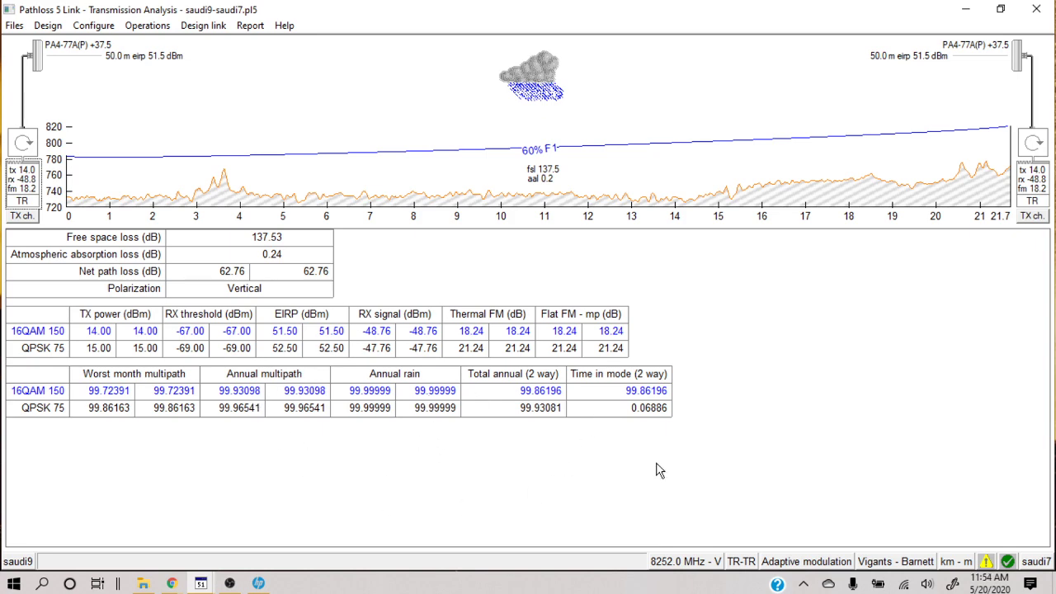
Change the link's calculation Application back to Microwave.
left_click(823, 567)
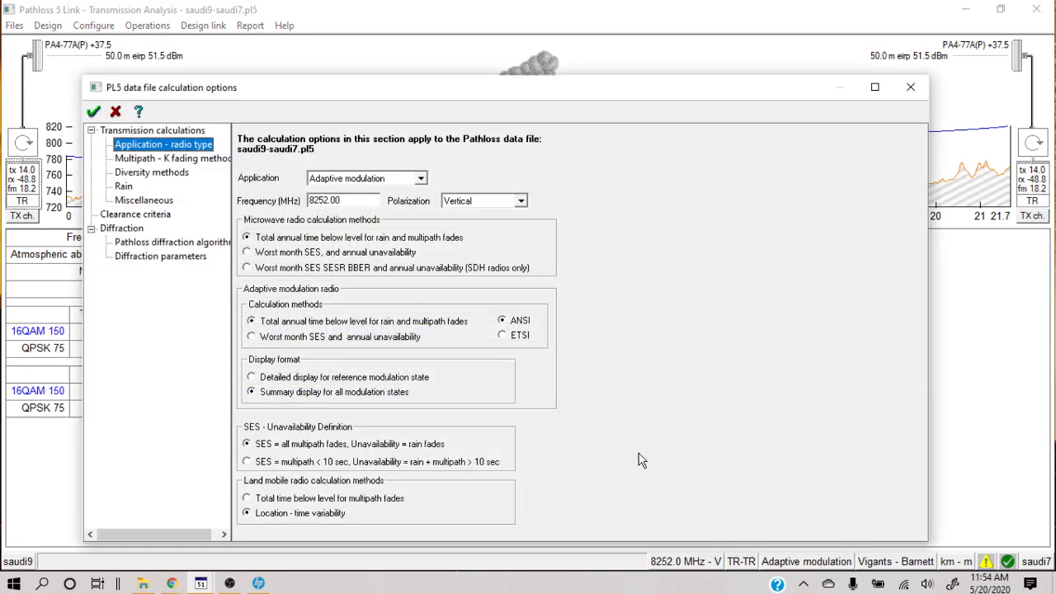
left_click(419, 180)
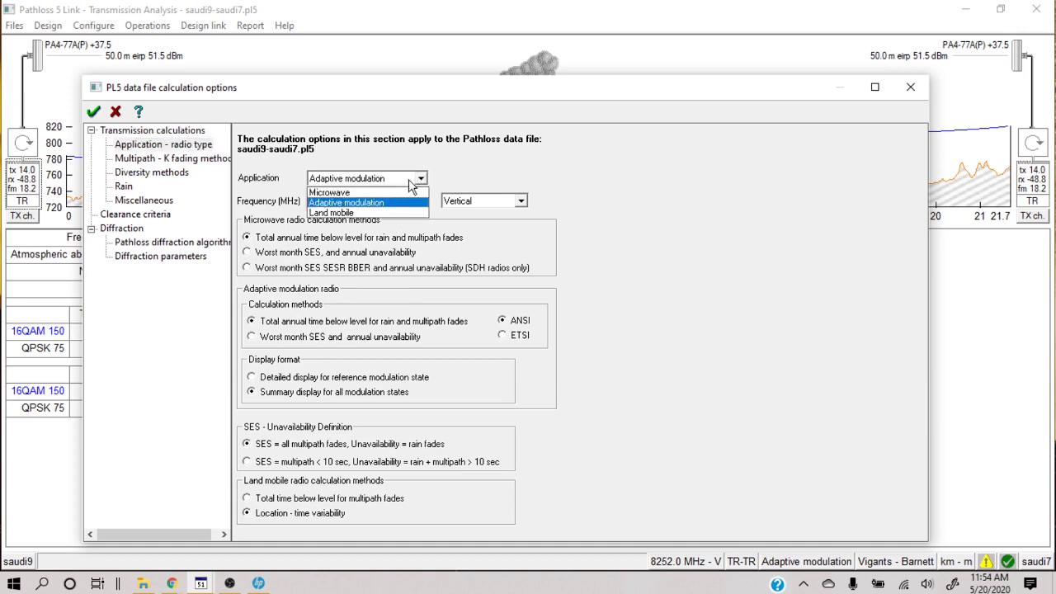
left_click(397, 192)
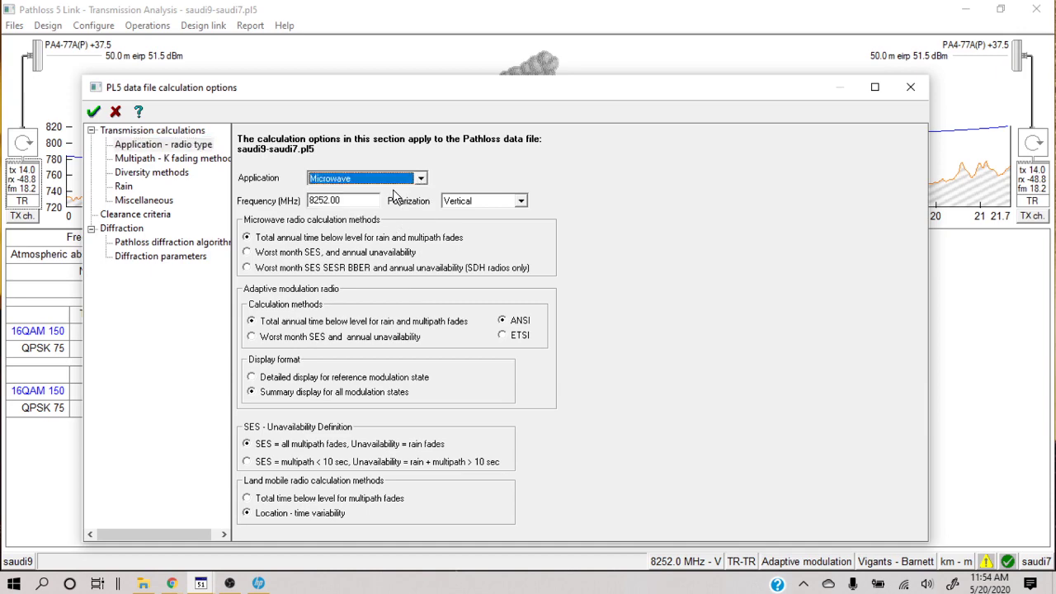
left_click(93, 111)
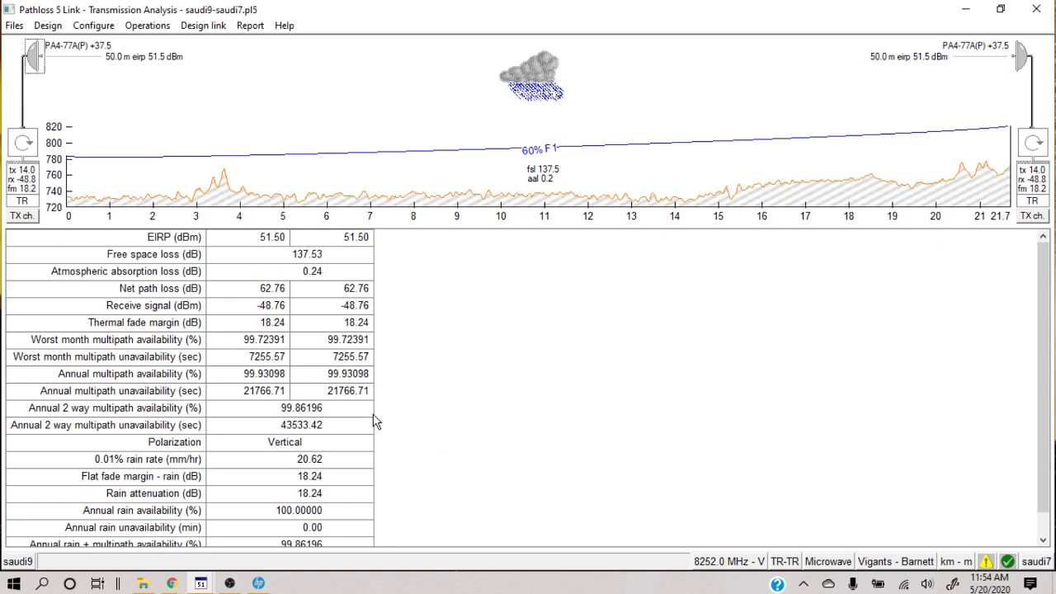
Restore radio file 3ks8g_155_64q at both ends for 44.34 dB fade margin and 99.99966% availability.
left_click(27, 184)
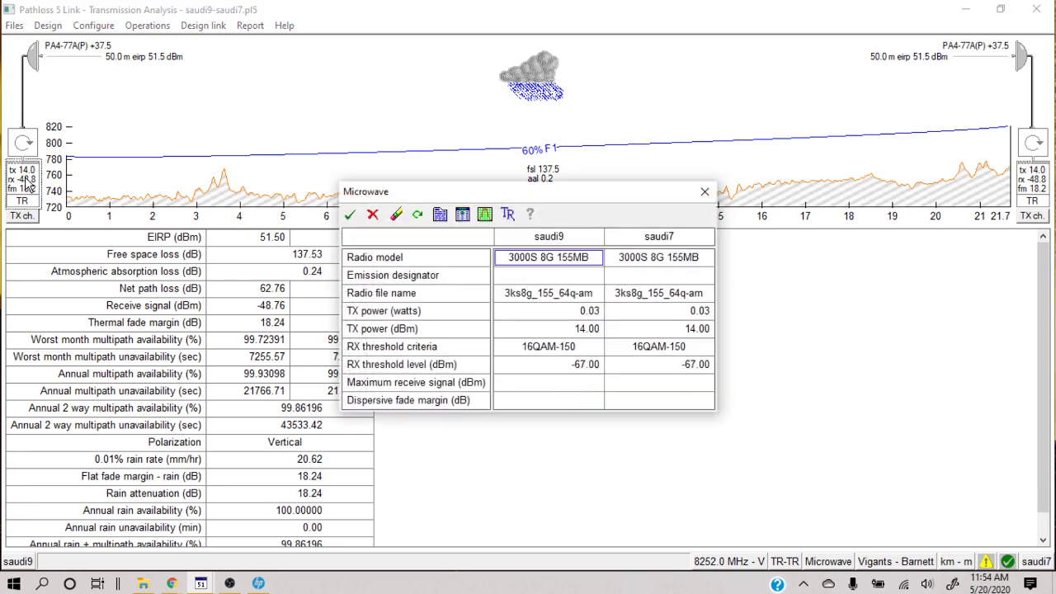
left_click(464, 216)
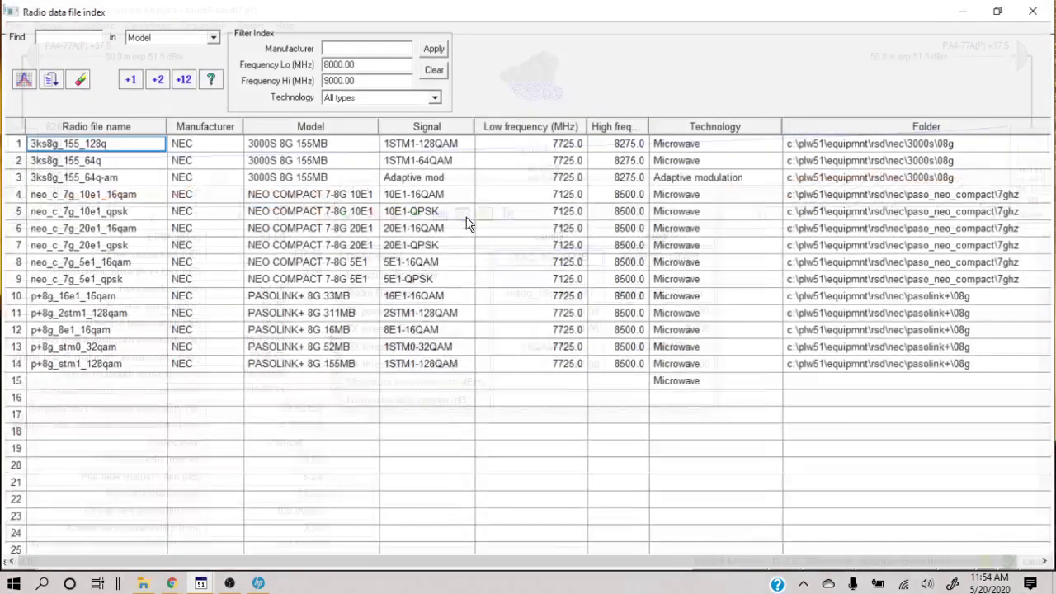
left_click(128, 167)
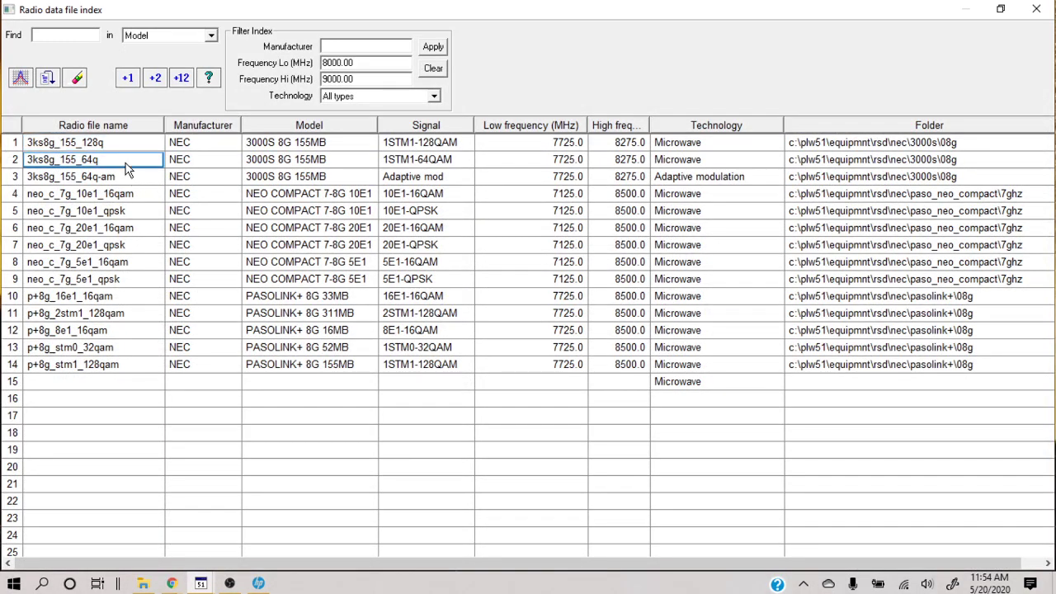
left_click(182, 77)
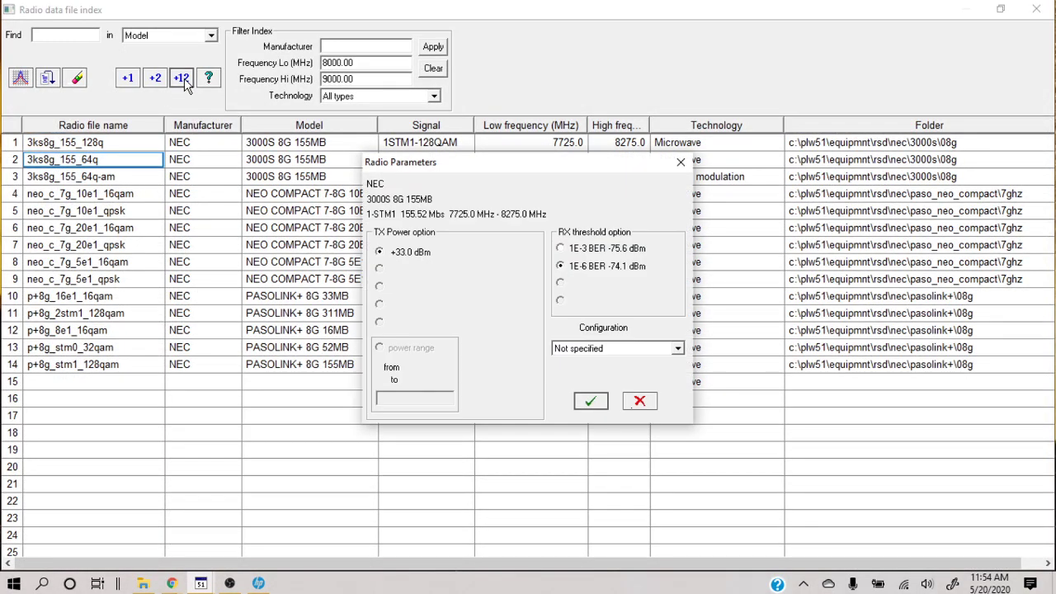
left_click(594, 403)
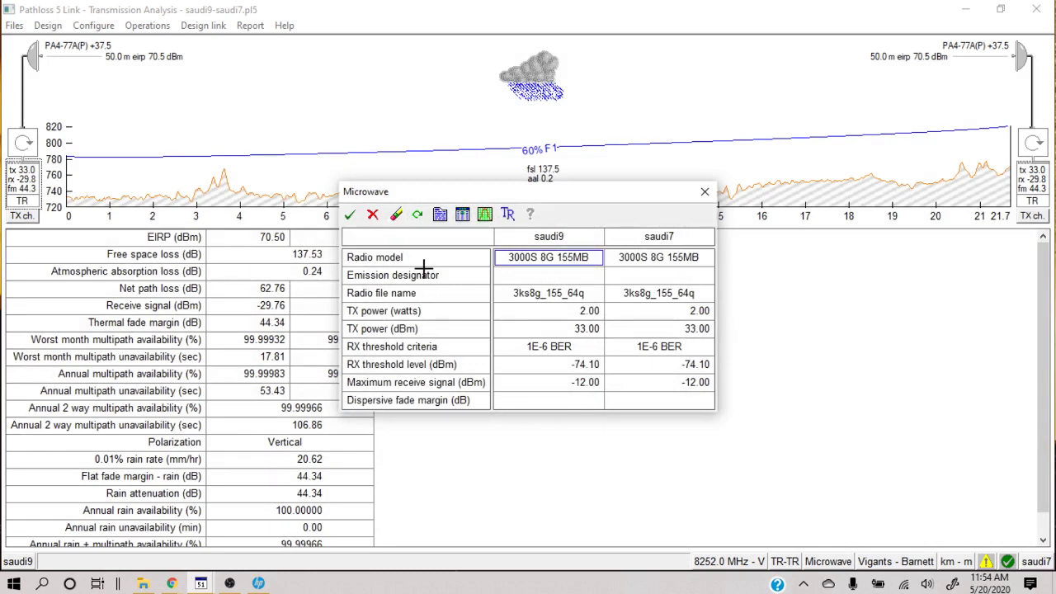
left_click(350, 215)
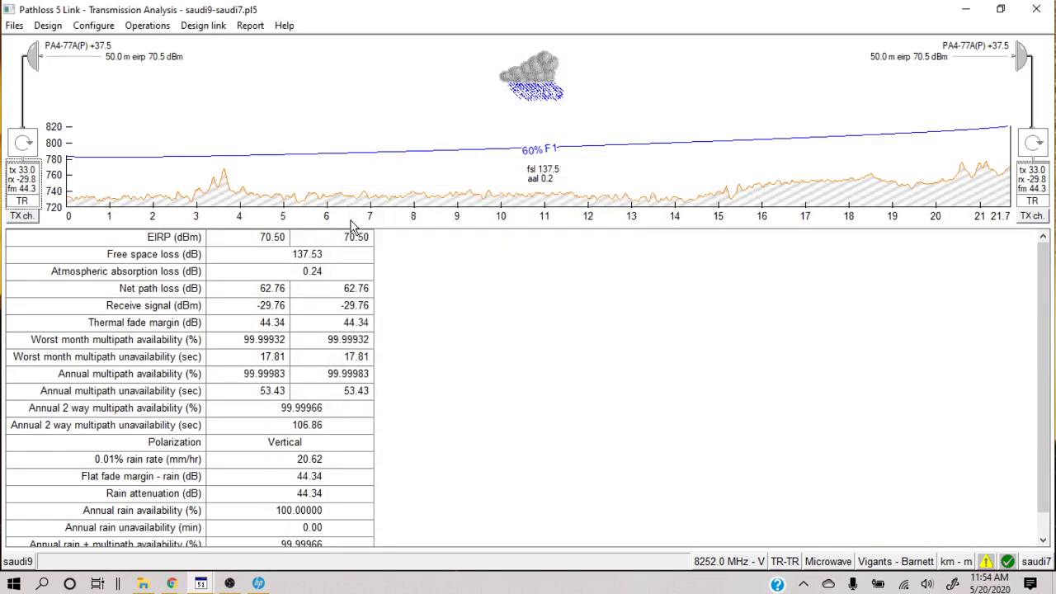